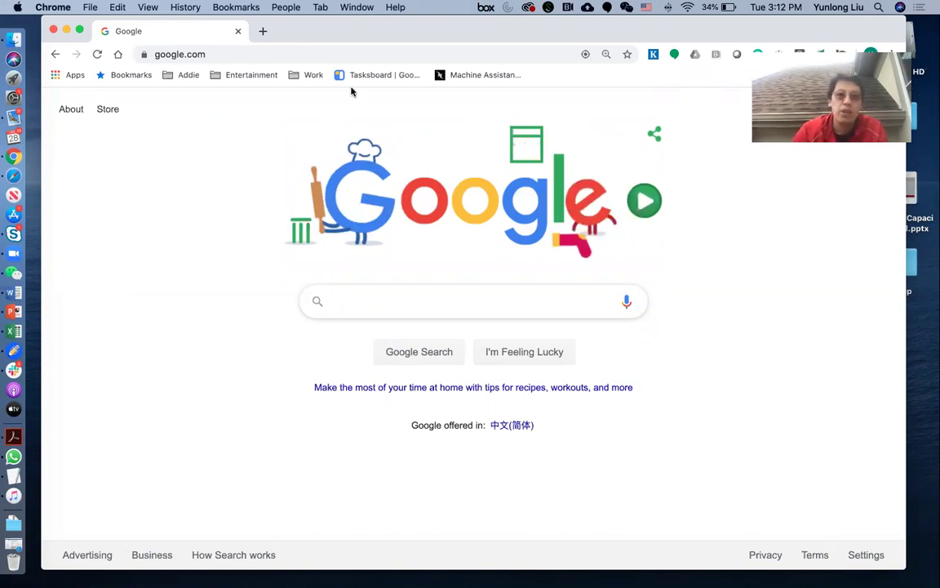
Enter 'ge' in Chrome's address bar so it autocompletes to genome.ucsc.edu
click(283, 58)
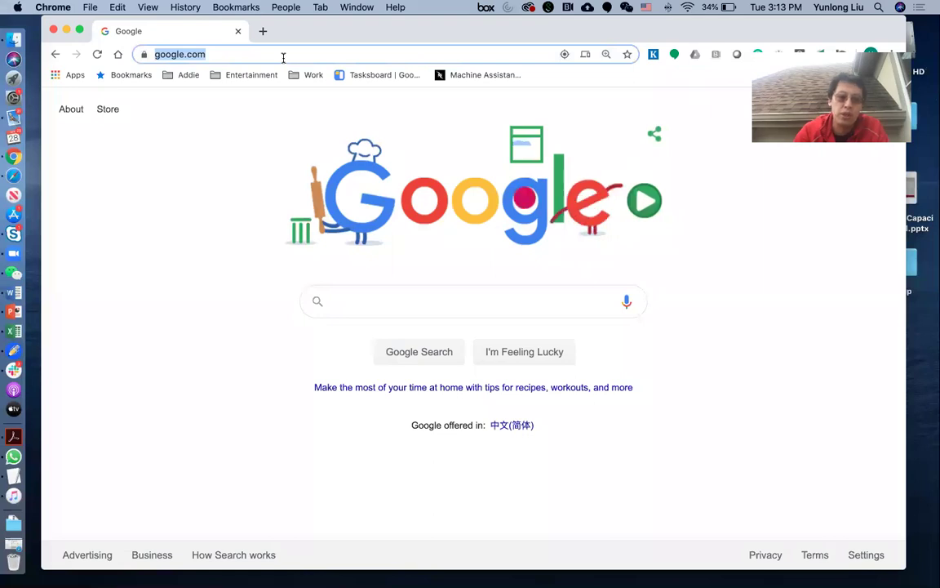
text(g)
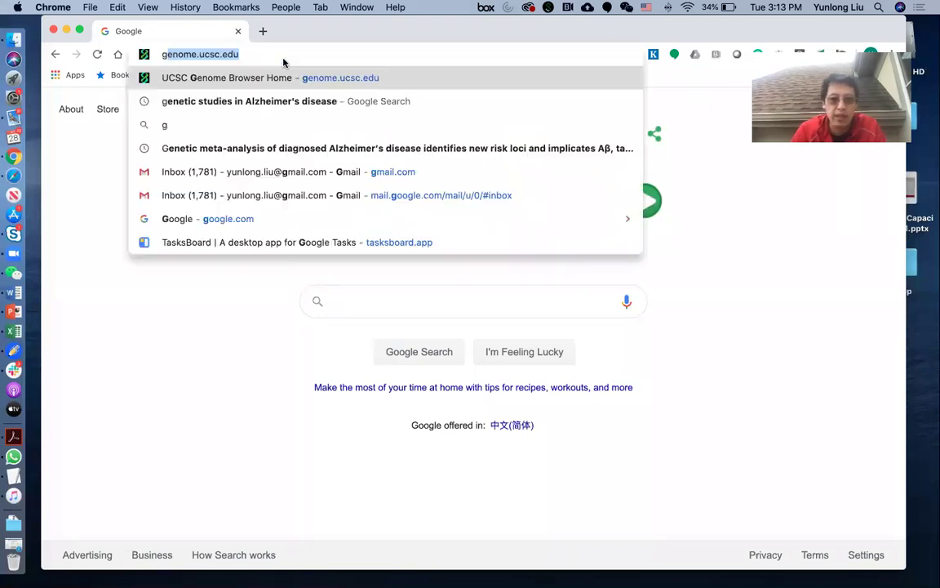
text(e)
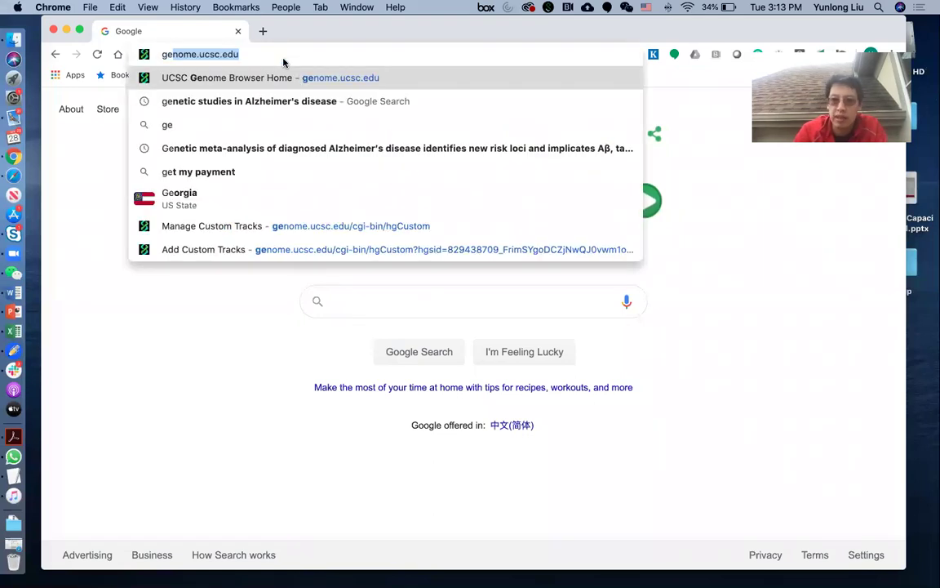
Load genome.ucsc.edu and open the Genome Gateway, browsing its species and assembly list
key(Return)
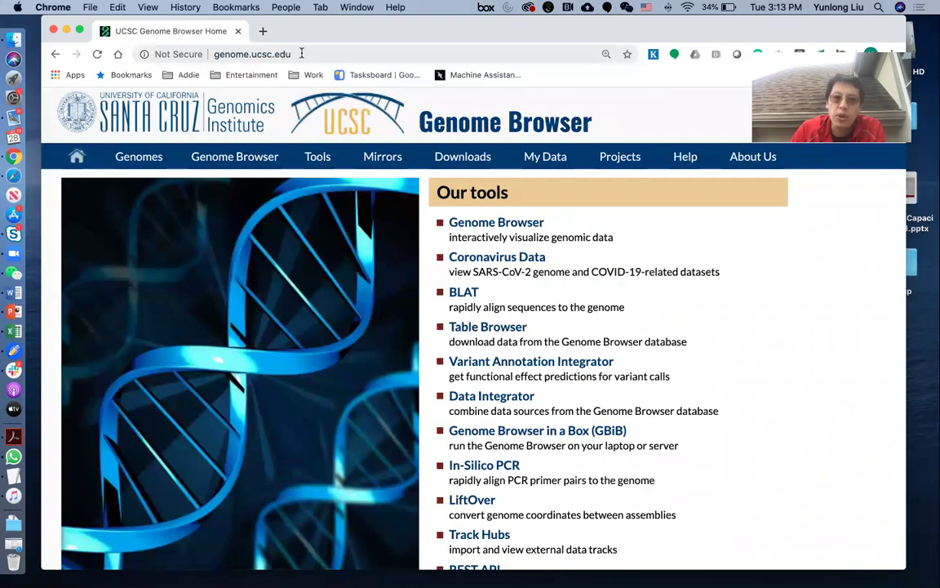
mouse_move(138, 162)
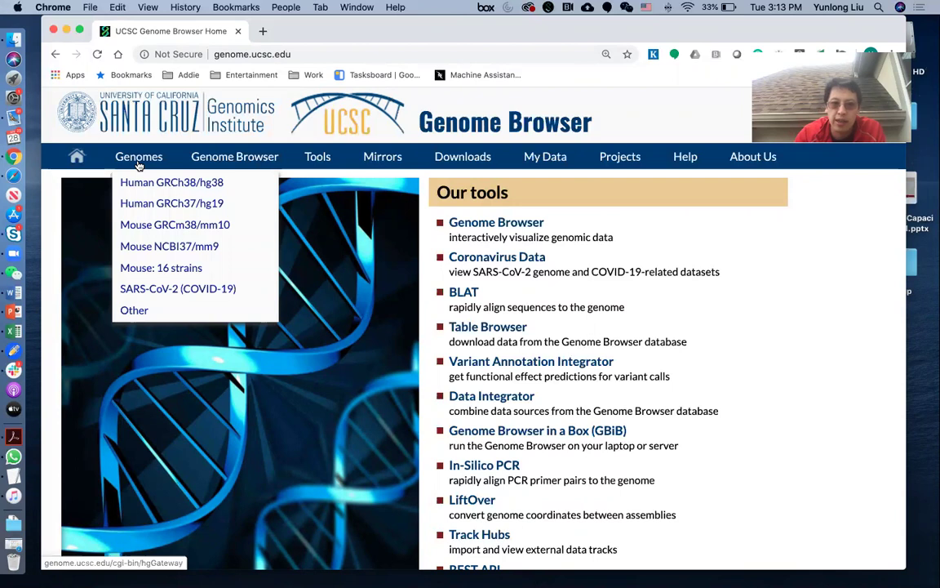
click(139, 164)
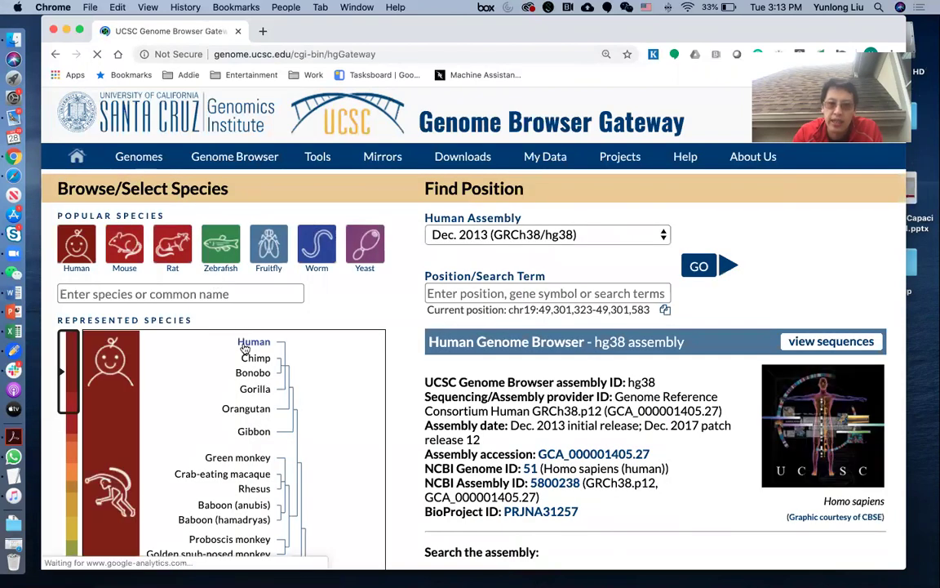
scroll(290, 408, down, 5)
scroll(290, 408, down, 8)
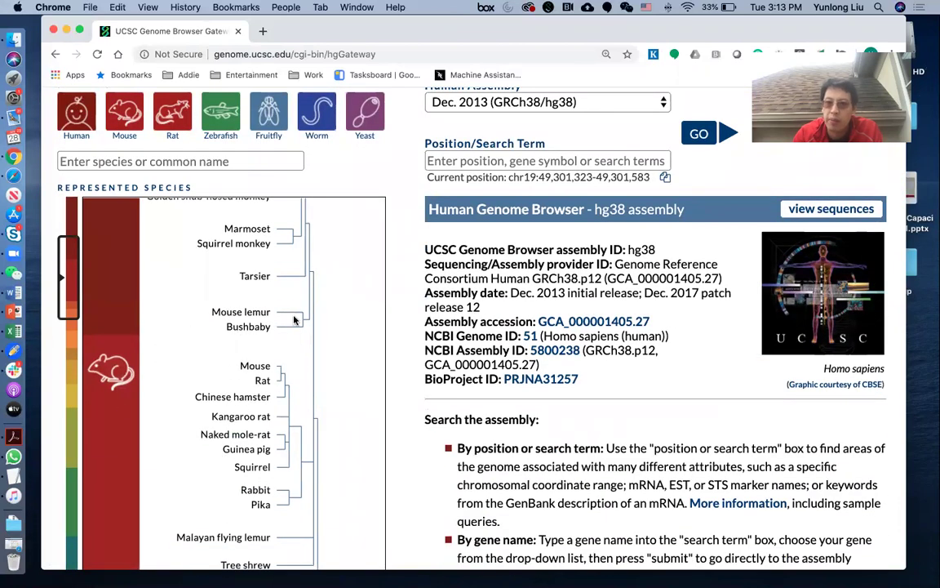
scroll(285, 313, up, 5)
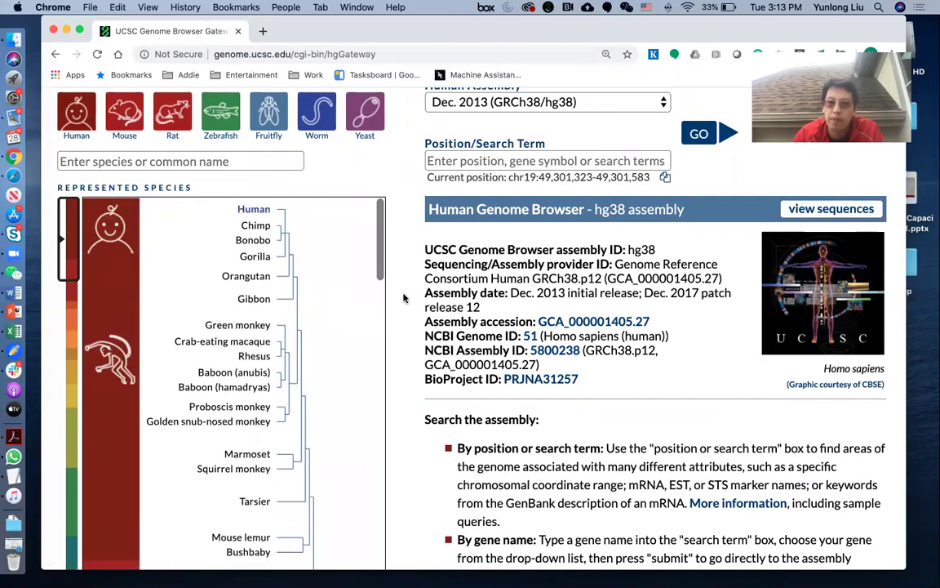
scroll(383, 292, up, 4)
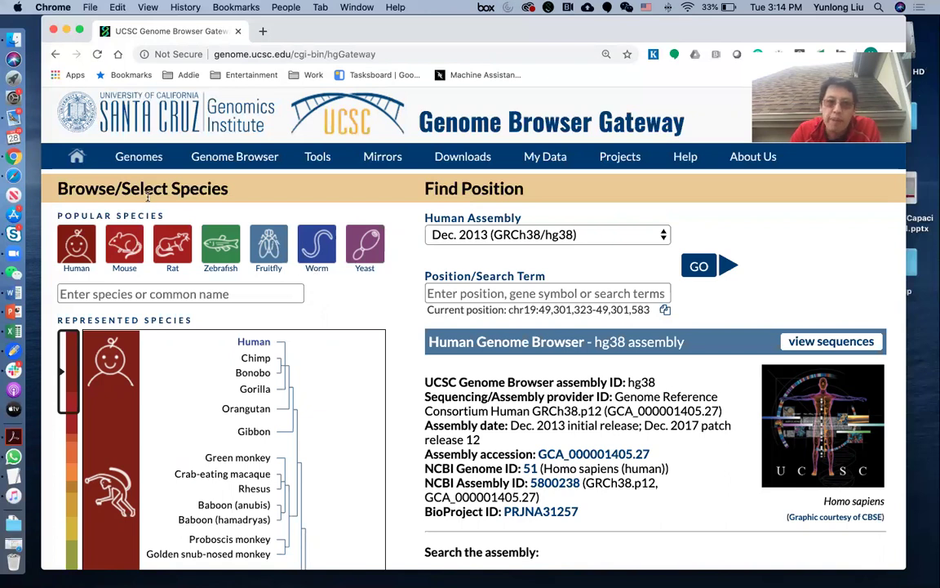
mouse_move(135, 159)
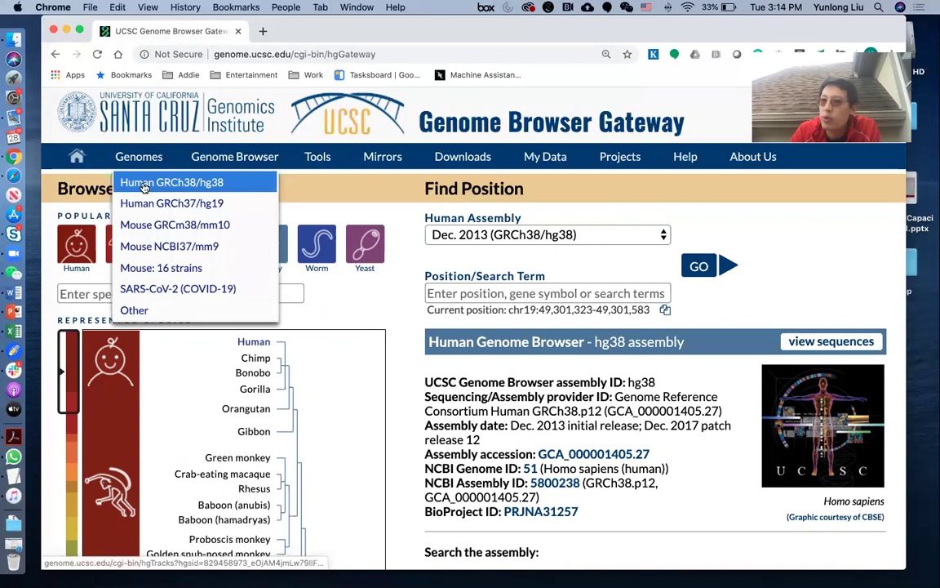
Open the Human GRCh38/hg38 genome browser and scroll down past the track image
click(144, 187)
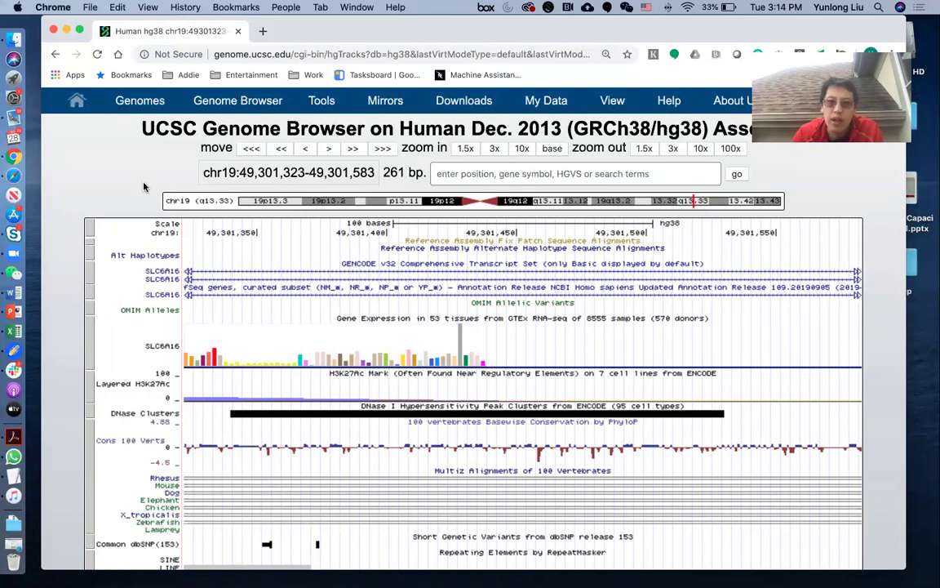
scroll(207, 279, down, 1)
scroll(213, 276, down, 3)
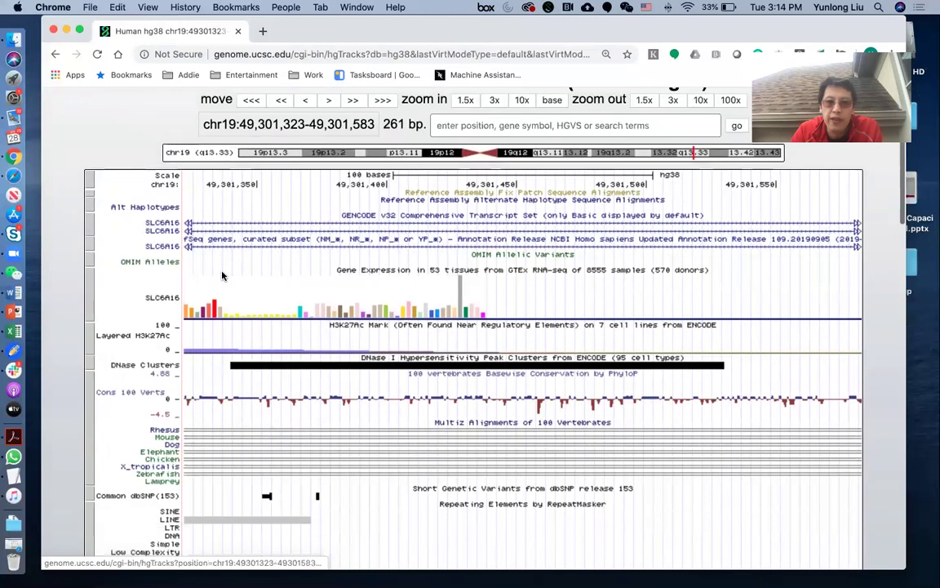
scroll(167, 366, down, 3)
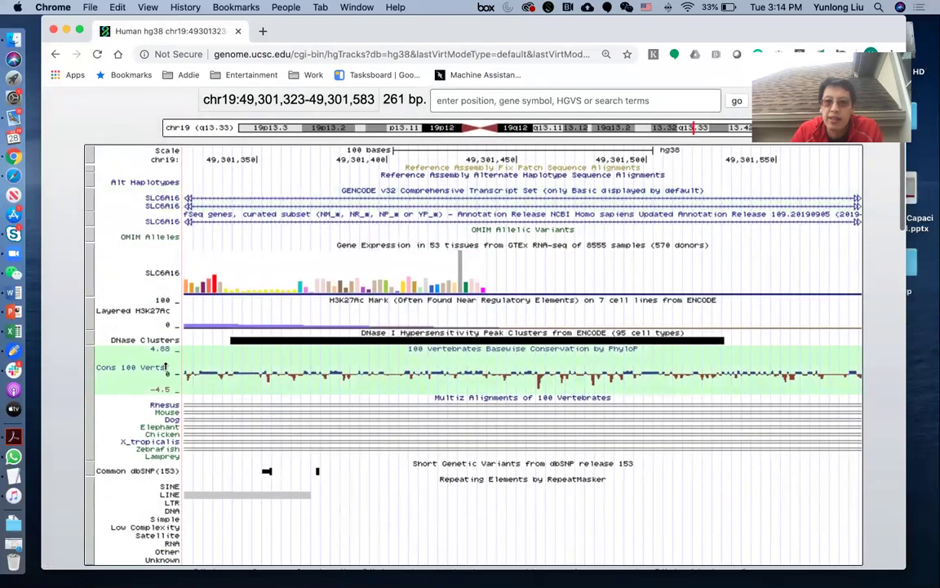
scroll(167, 365, down, 10)
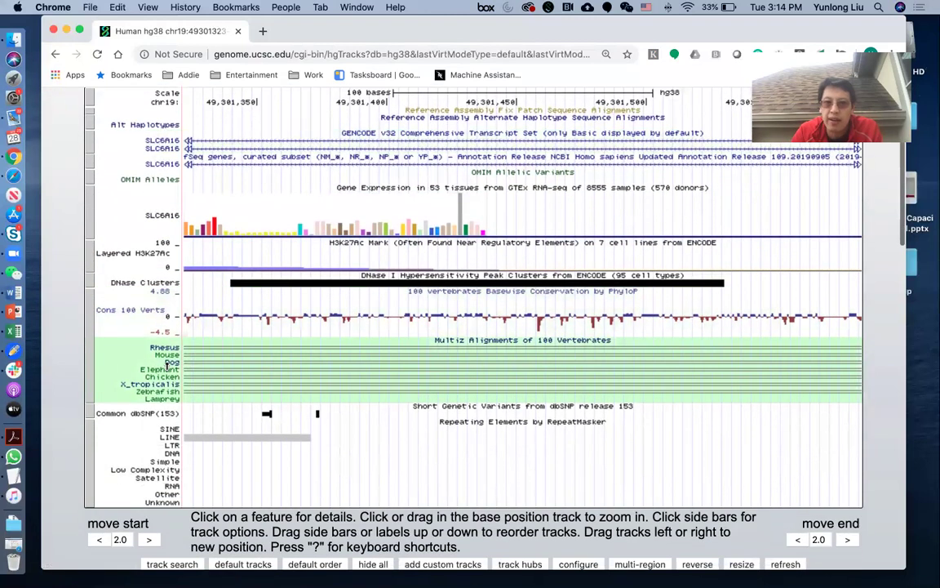
scroll(167, 366, down, 8)
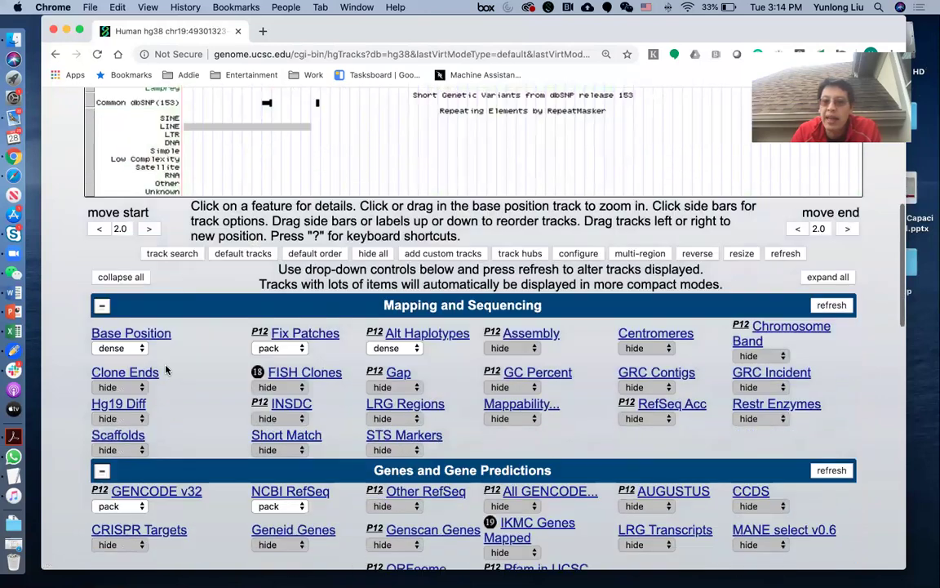
scroll(166, 370, down, 7)
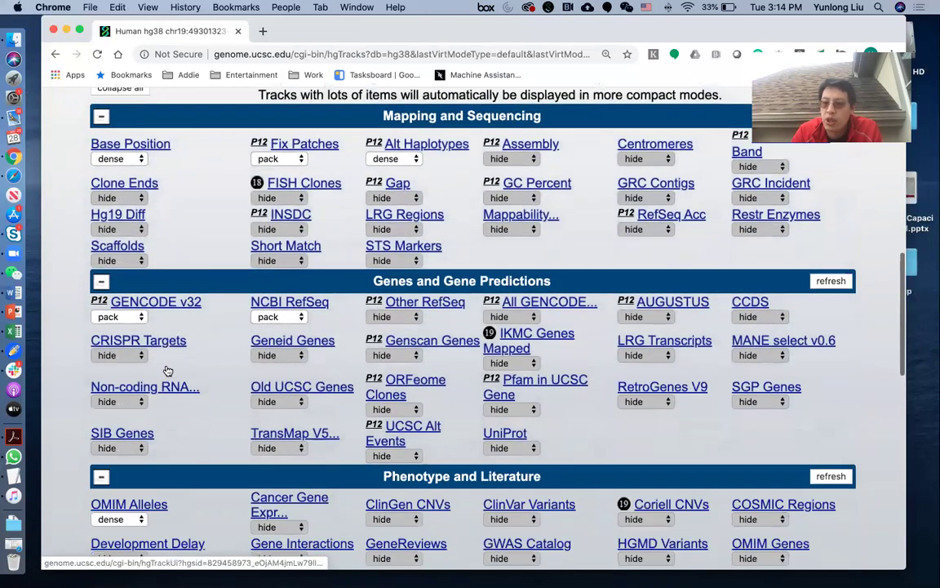
scroll(167, 370, down, 4)
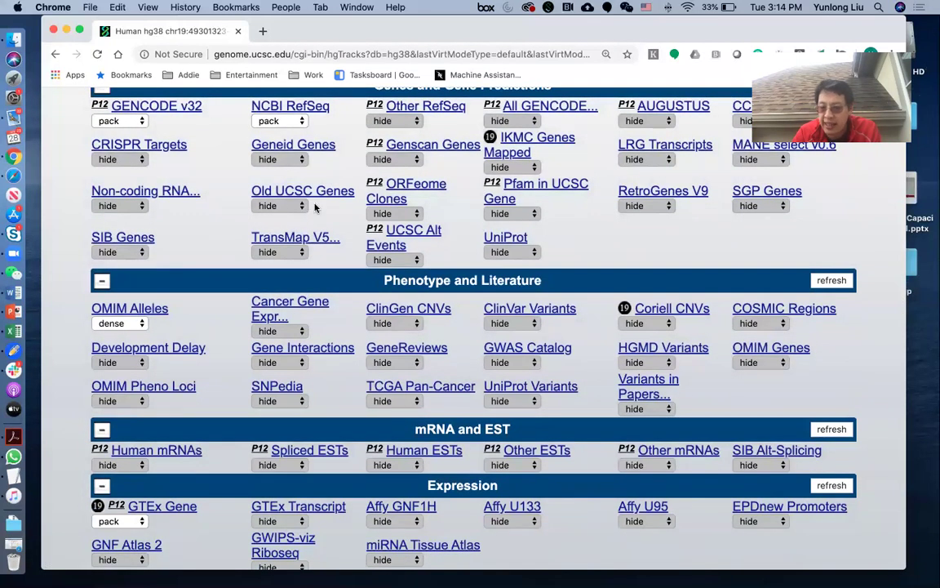
scroll(312, 206, down, 3)
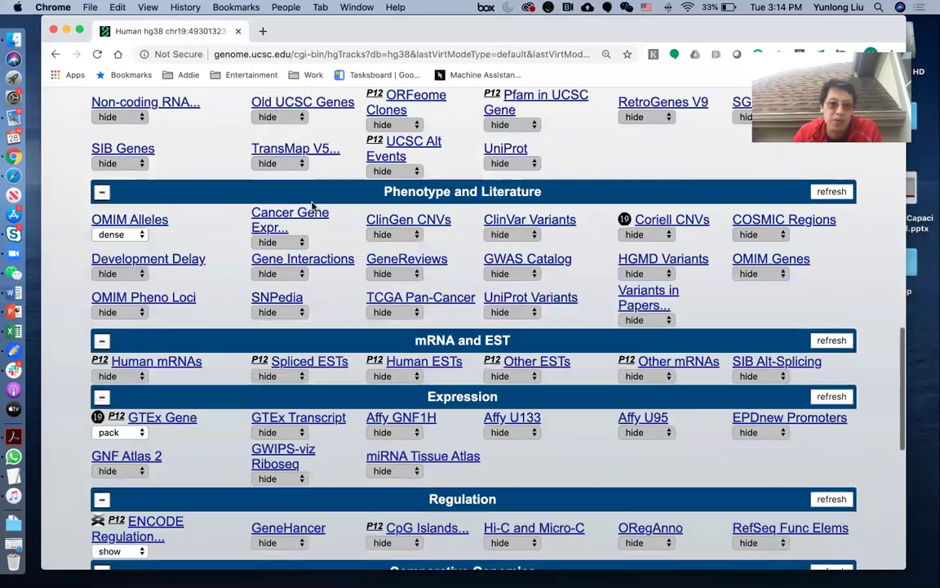
Scroll through the hg38 track categories and settings below the image
scroll(317, 184, up, 19)
scroll(318, 174, up, 17)
scroll(319, 291, down, 14)
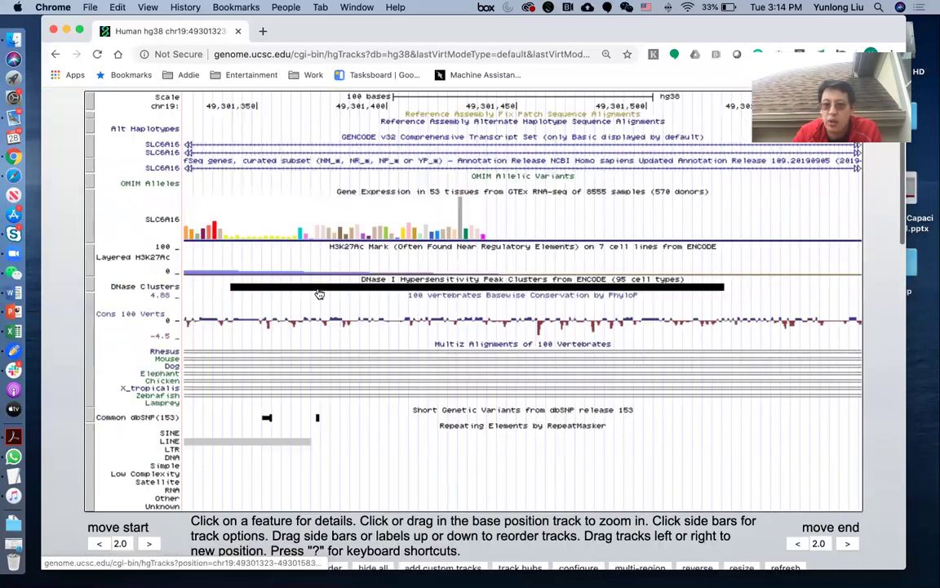
scroll(317, 291, down, 18)
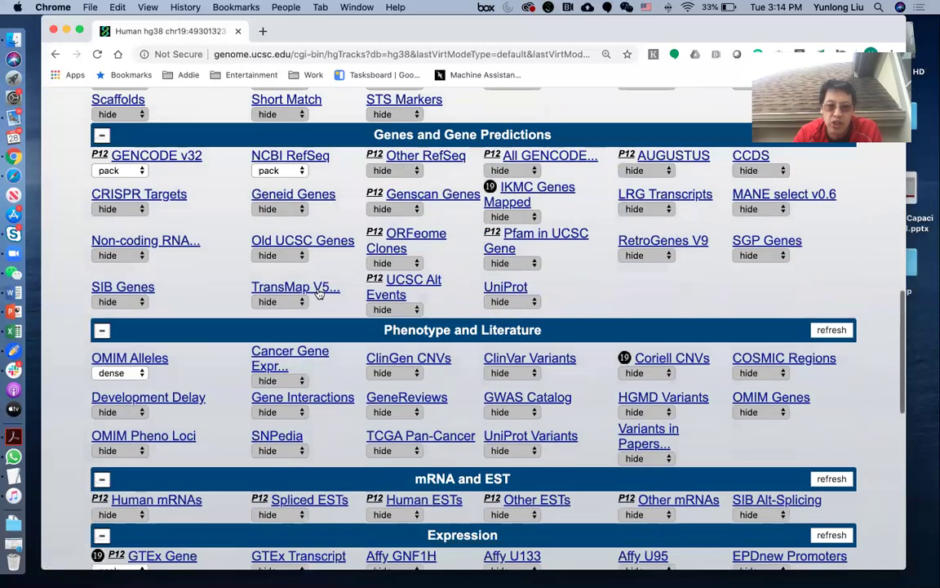
scroll(319, 293, down, 10)
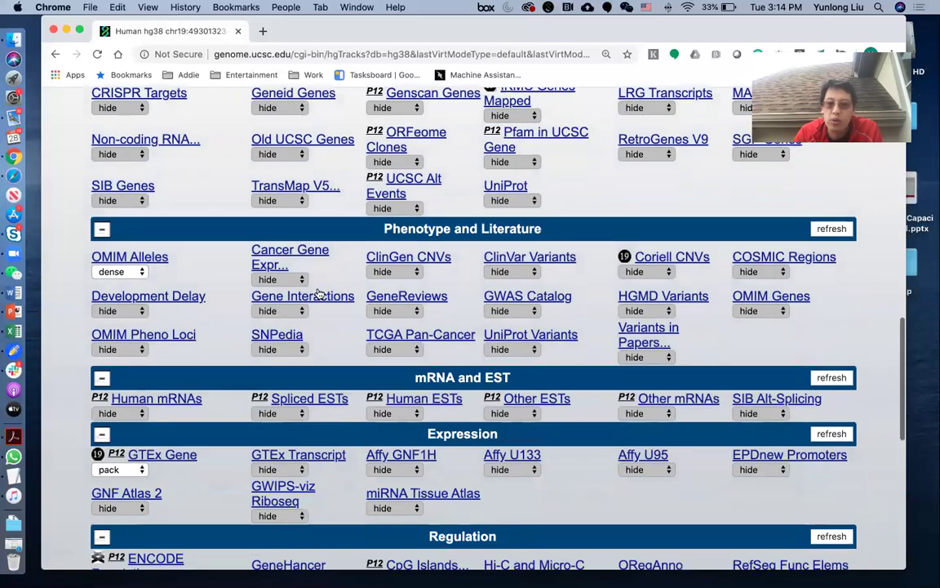
scroll(318, 293, down, 7)
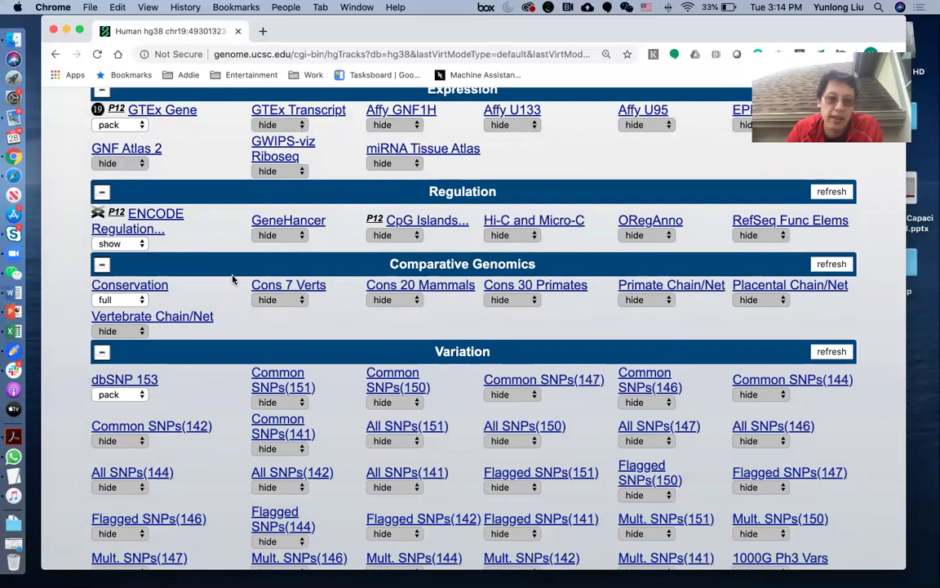
scroll(234, 279, up, 20)
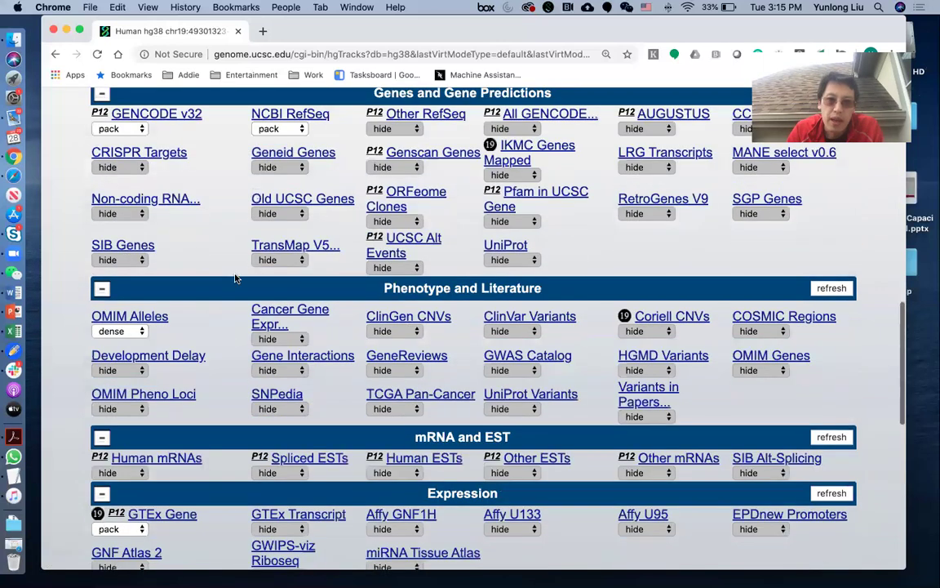
scroll(235, 278, down, 2)
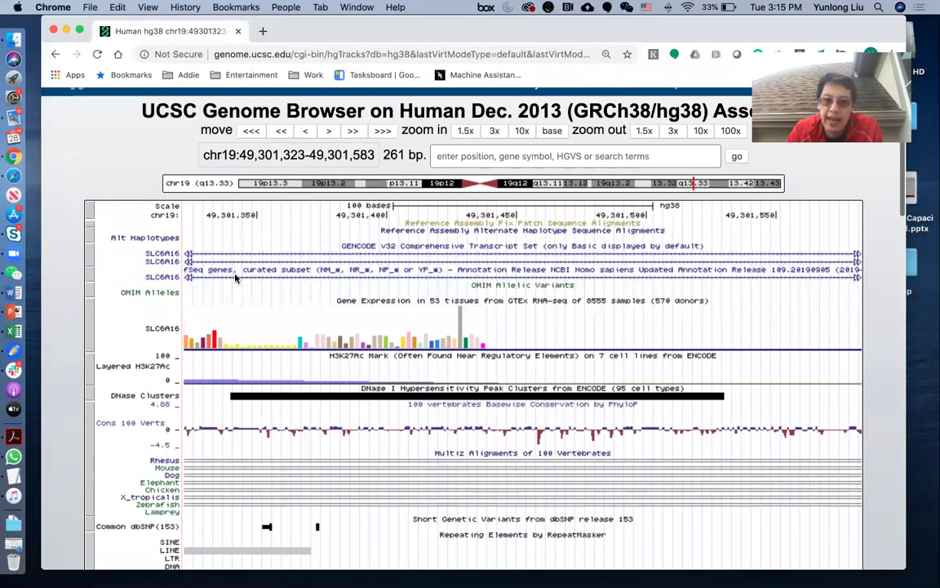
scroll(236, 278, down, 1)
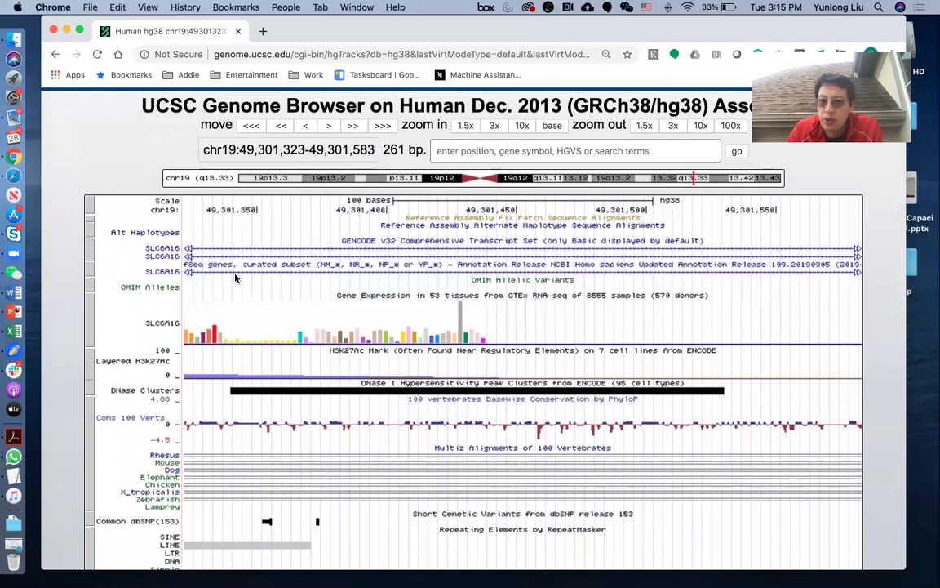
scroll(235, 279, down, 2)
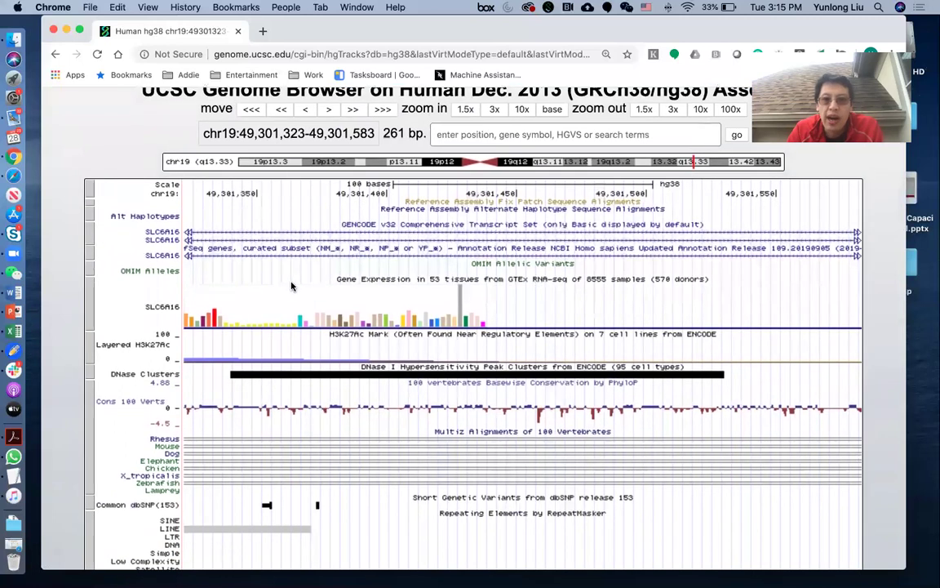
scroll(288, 287, down, 3)
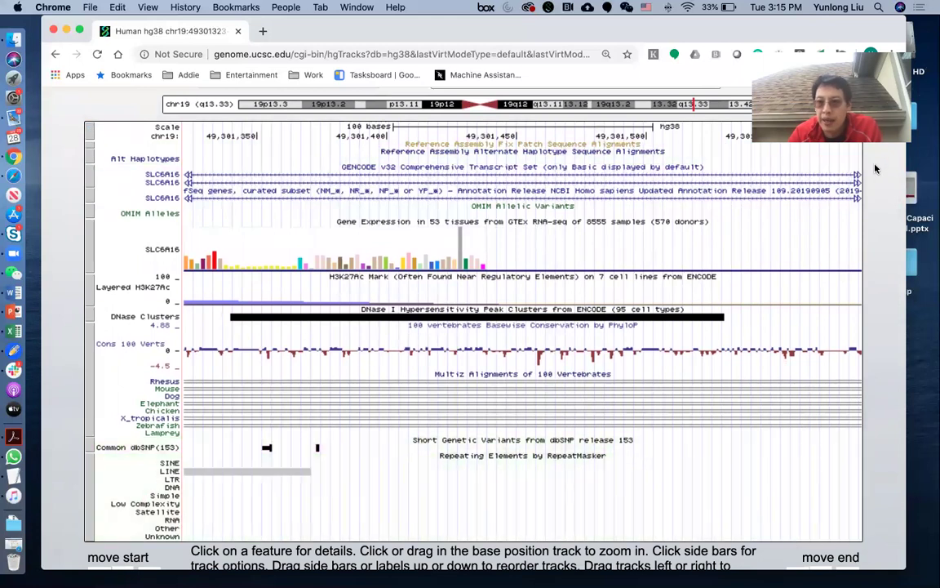
scroll(538, 369, down, 2)
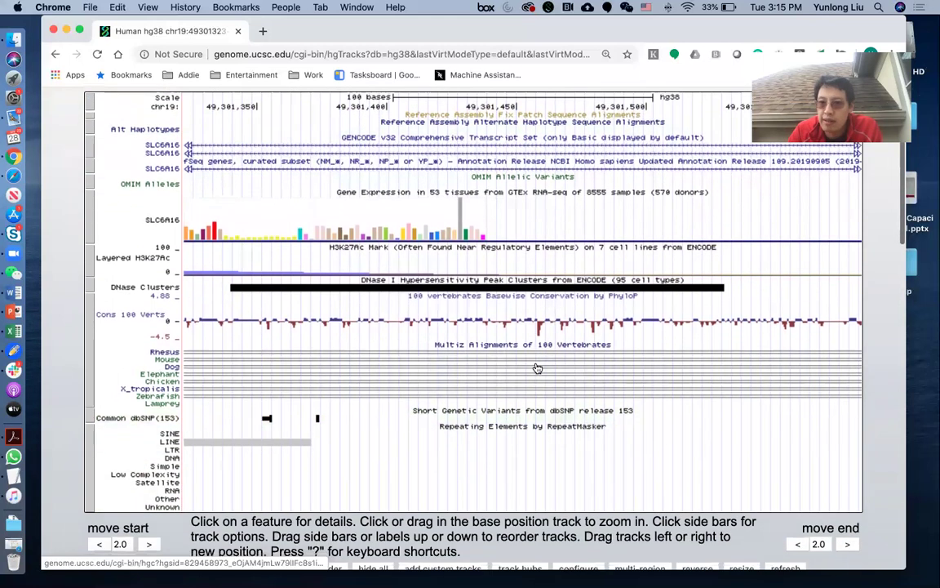
scroll(535, 372, down, 3)
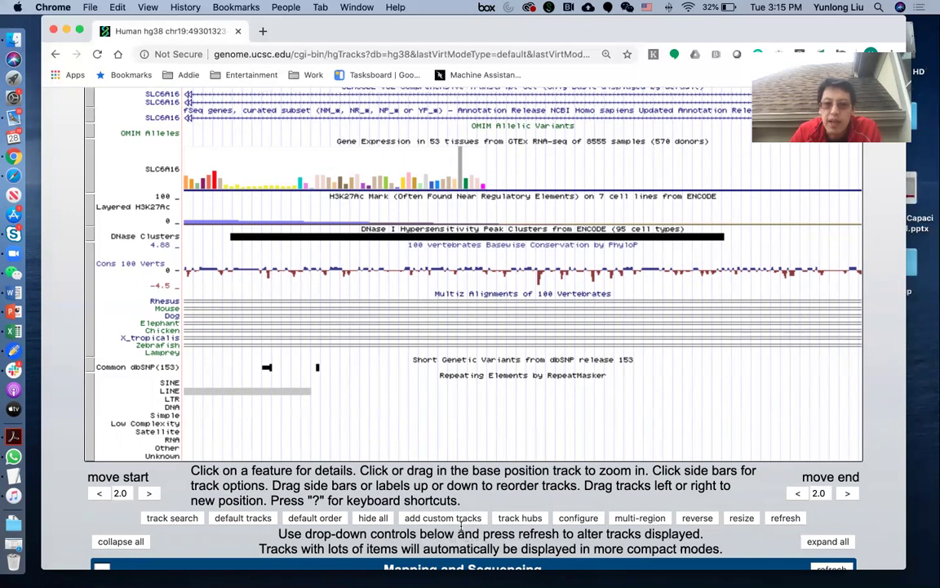
scroll(461, 525, down, 2)
click(453, 481)
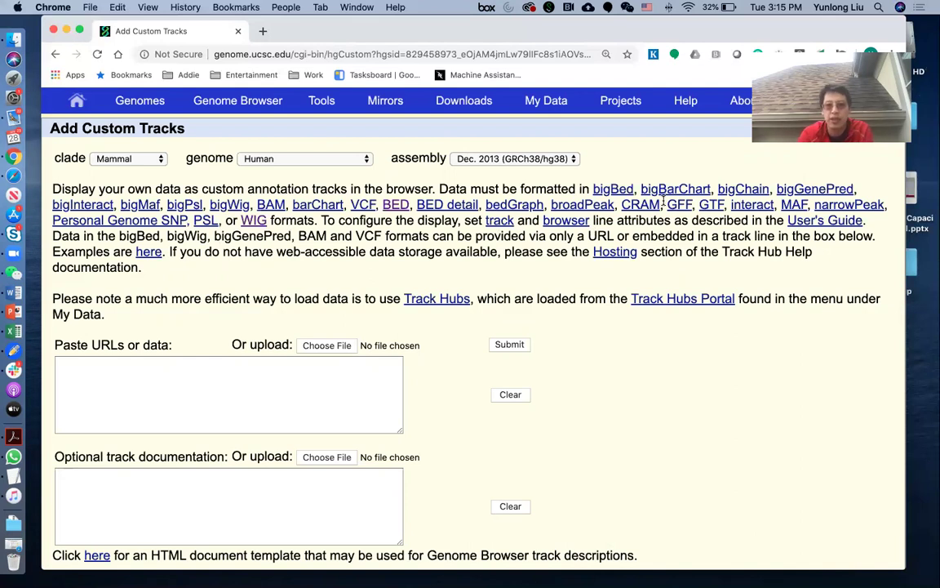
scroll(653, 196, down, 6)
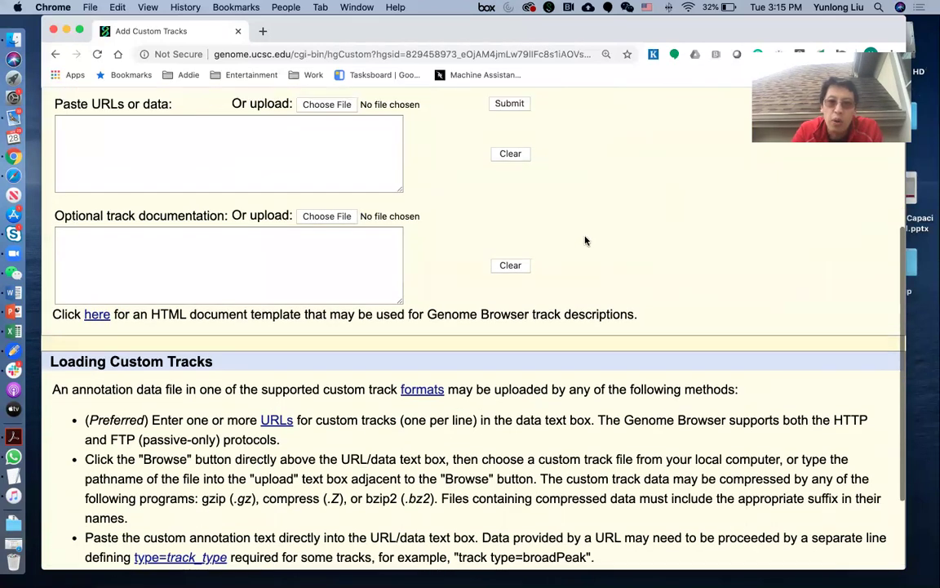
scroll(585, 240, up, 6)
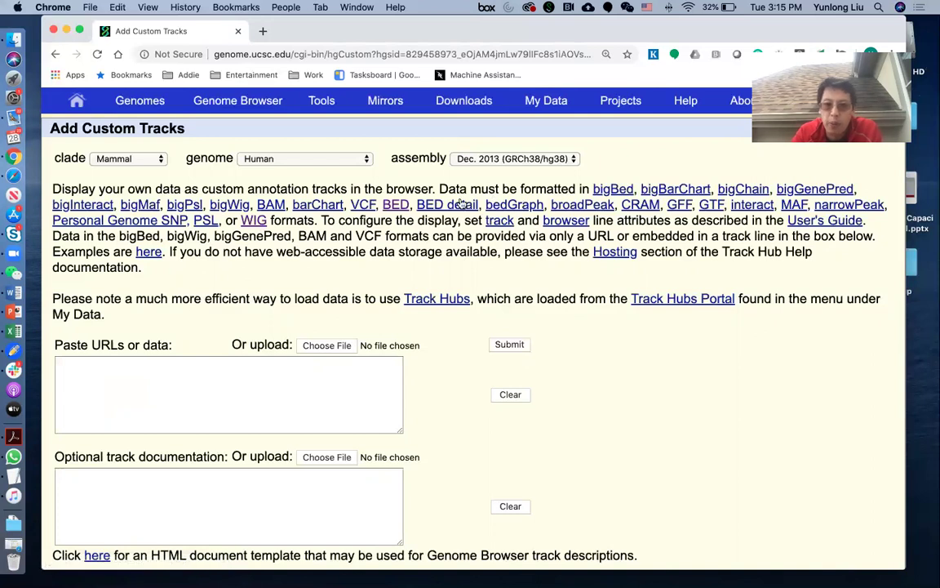
click(398, 206)
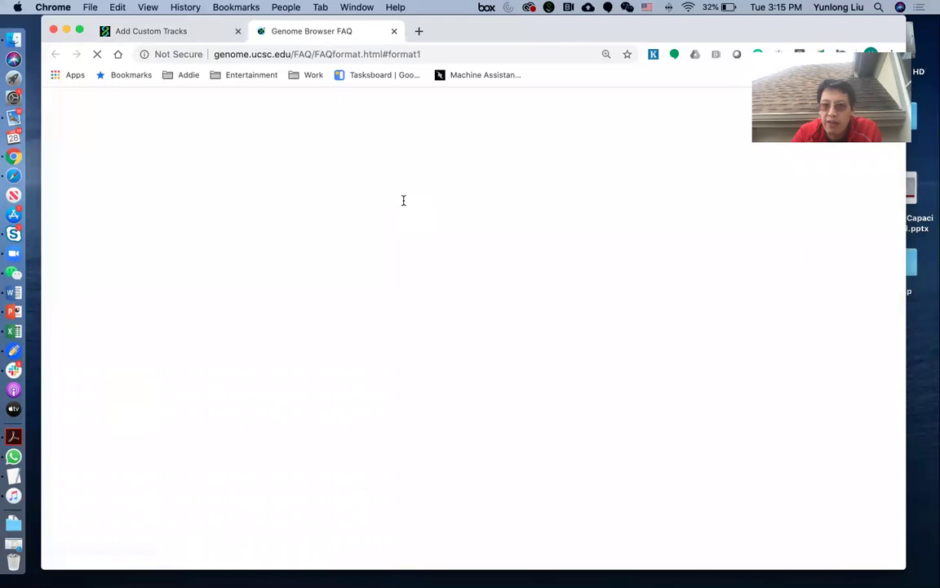
scroll(403, 202, down, 3)
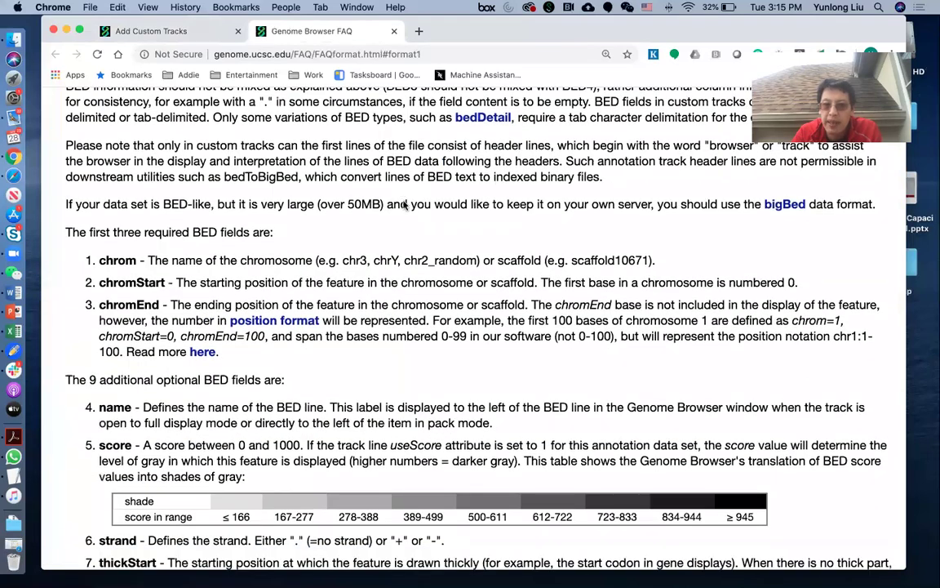
scroll(403, 205, down, 10)
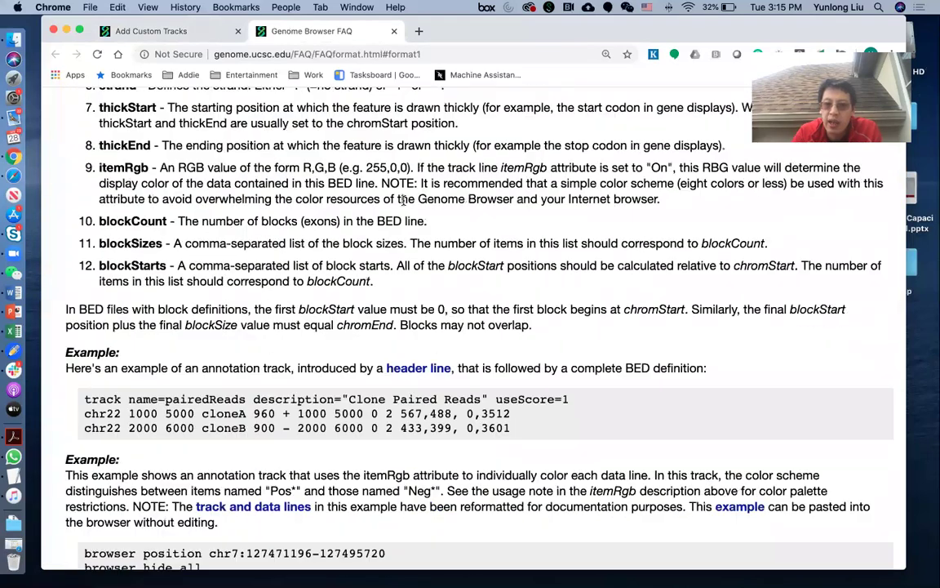
scroll(404, 203, down, 1)
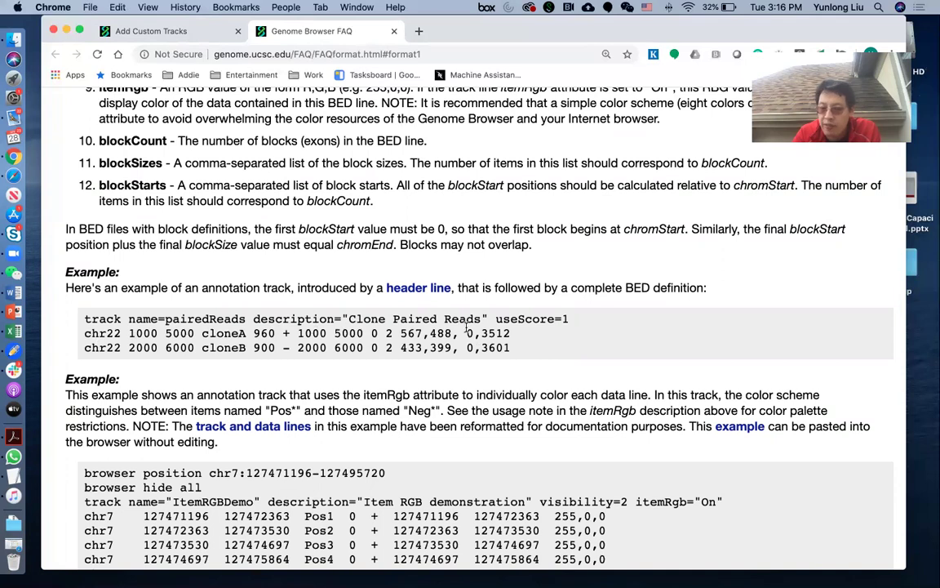
scroll(467, 351, down, 5)
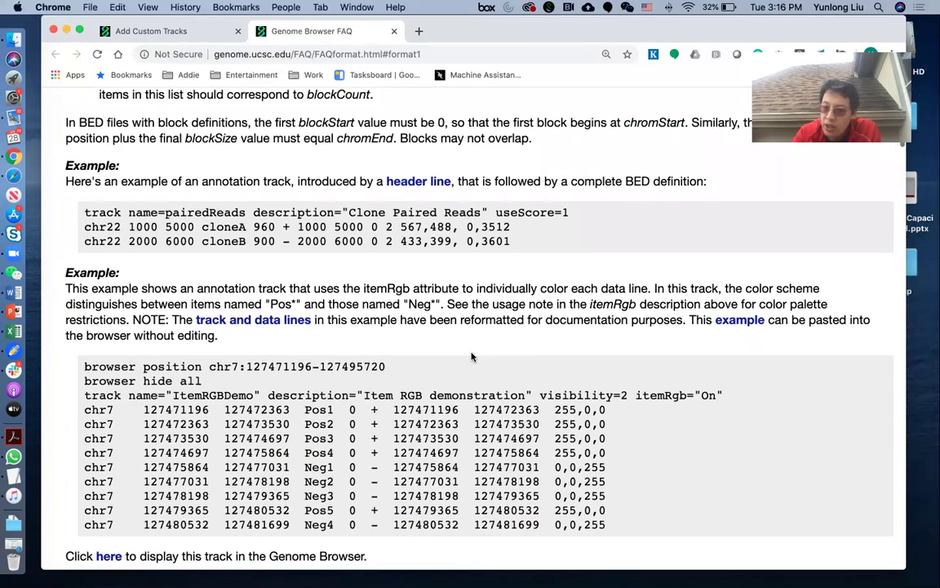
scroll(473, 353, down, 14)
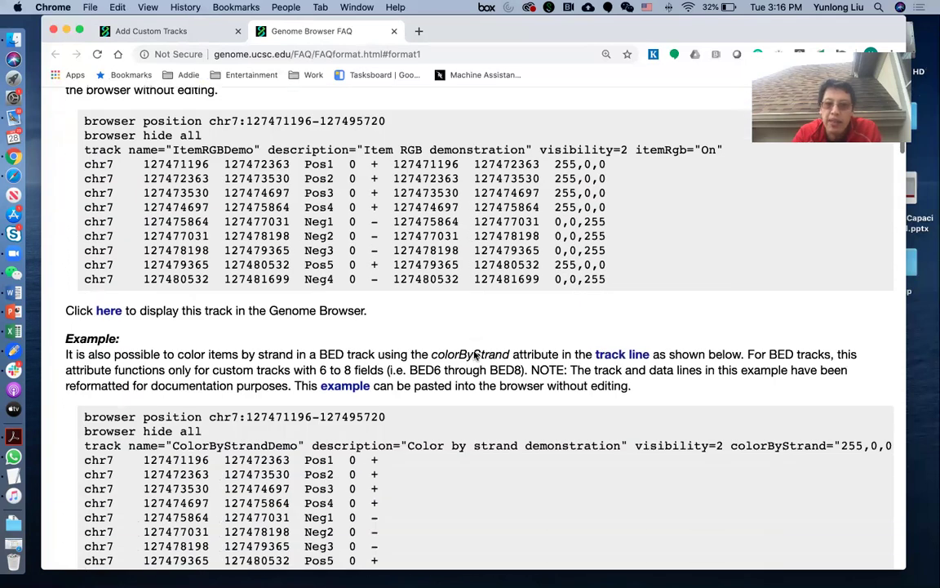
scroll(475, 355, up, 15)
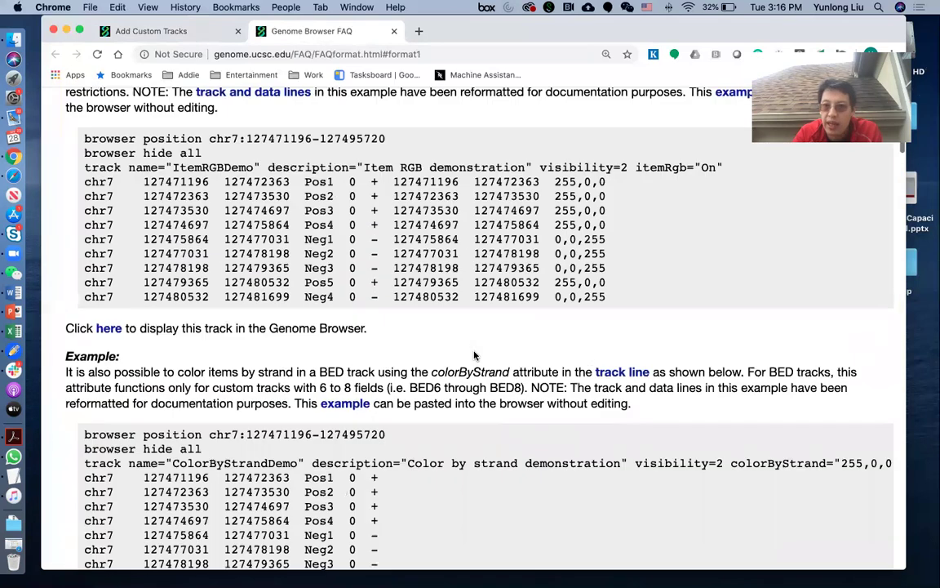
scroll(475, 355, up, 20)
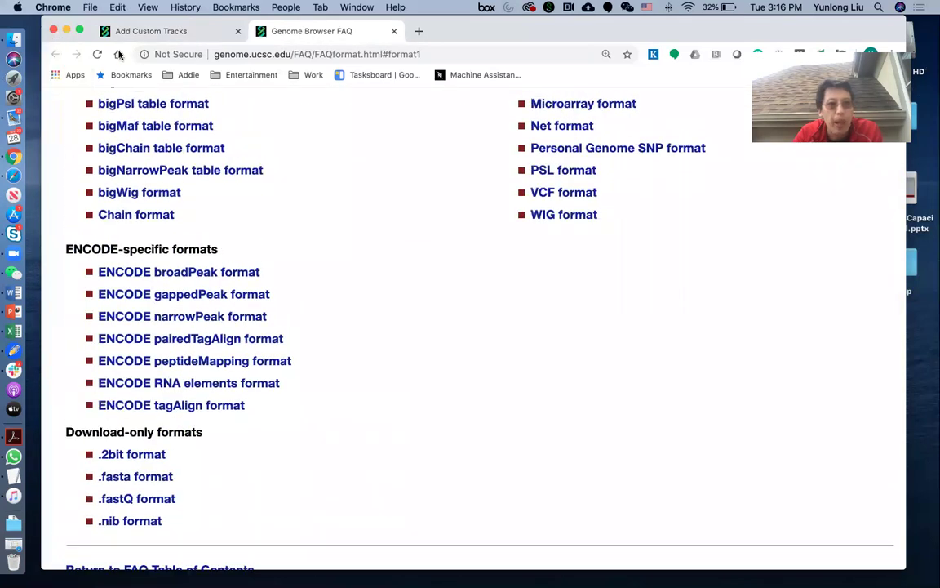
click(395, 32)
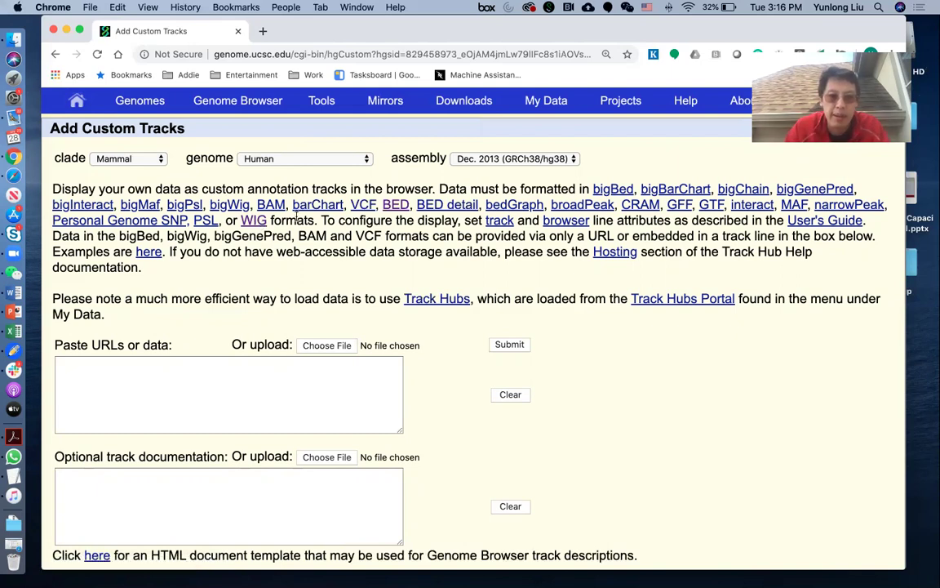
Copy BED example #1's track line and two chr22 data lines from the TextEdit file
key(super+Tab)
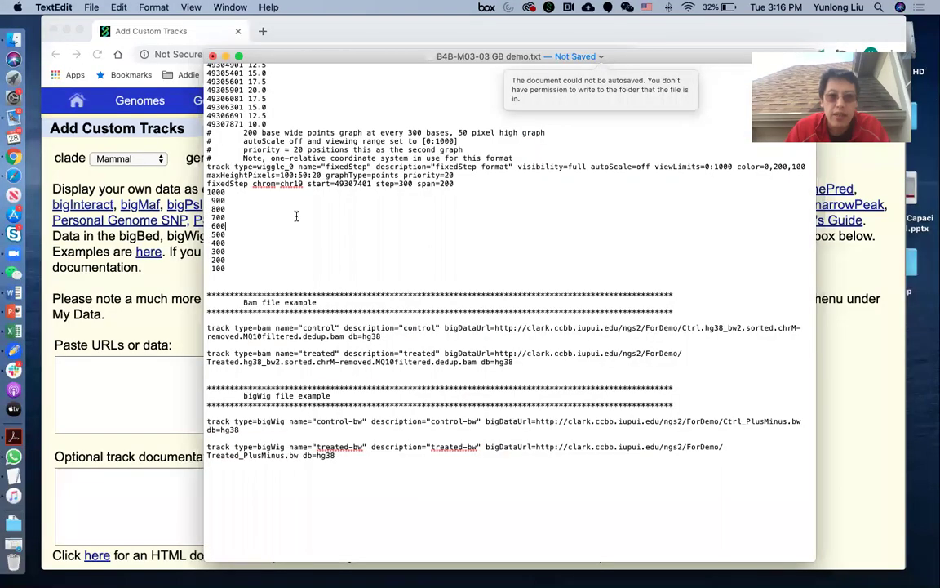
scroll(297, 219, up, 15)
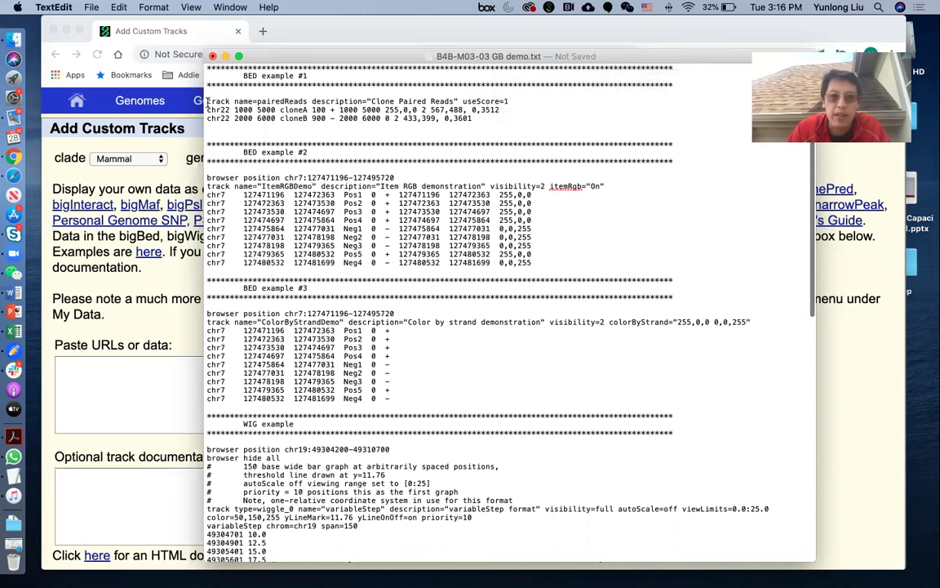
drag(207, 98, 202, 129)
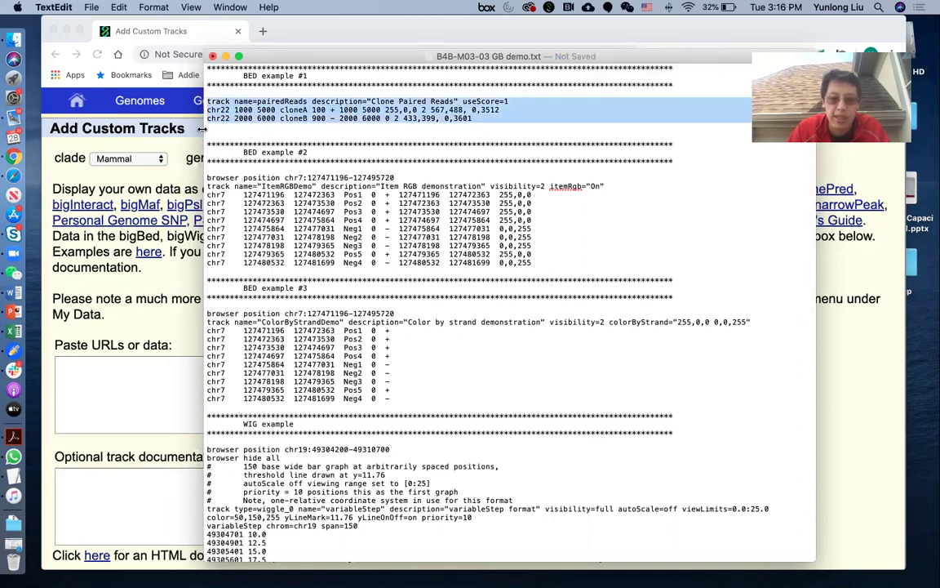
key(super+c)
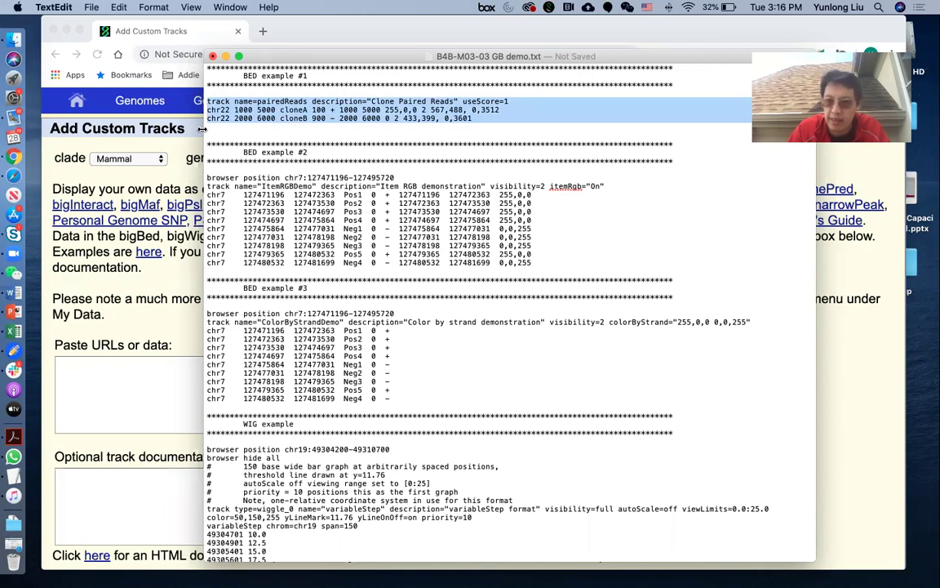
Paste the Clone Paired Reads BED data, submit it, and view it at chr22:1,000-5,000
key(super+Tab)
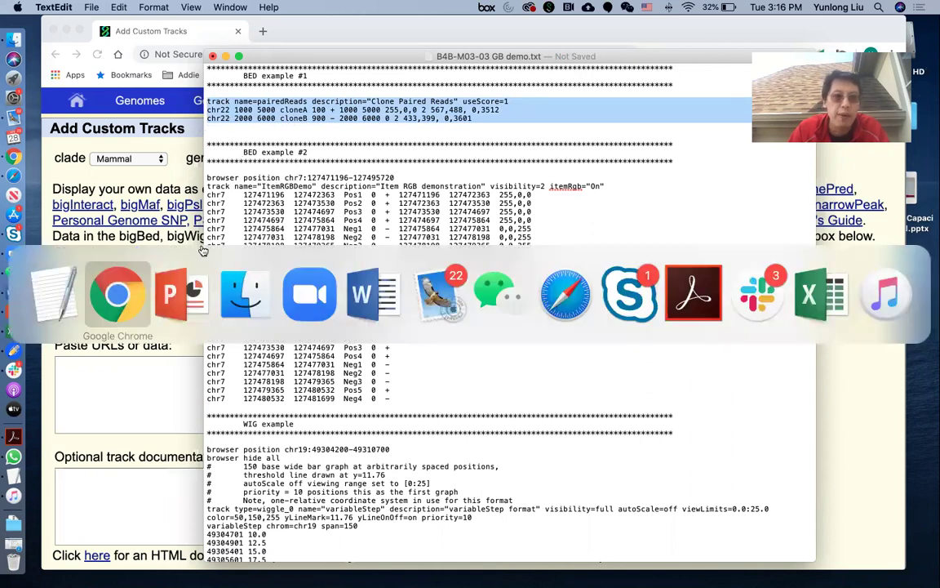
click(212, 370)
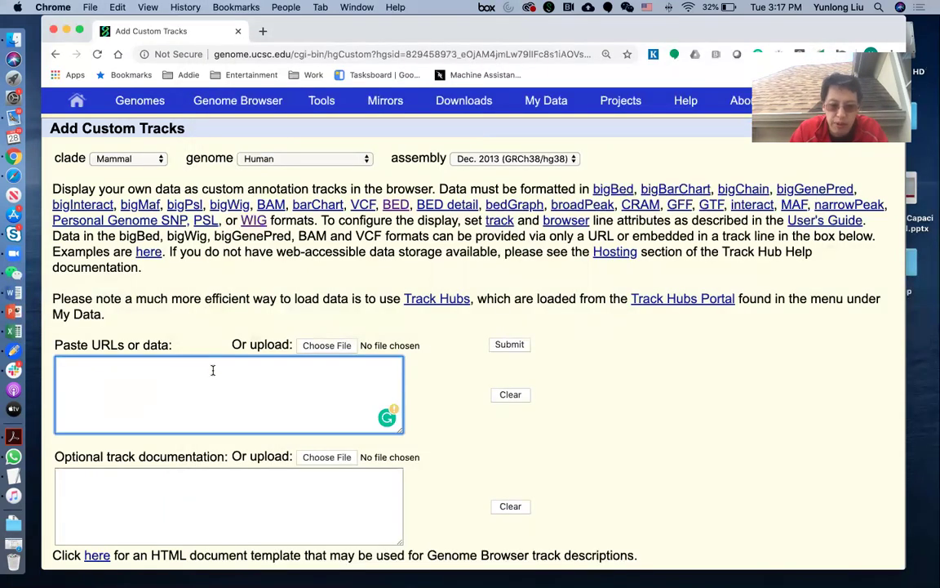
key(super+v)
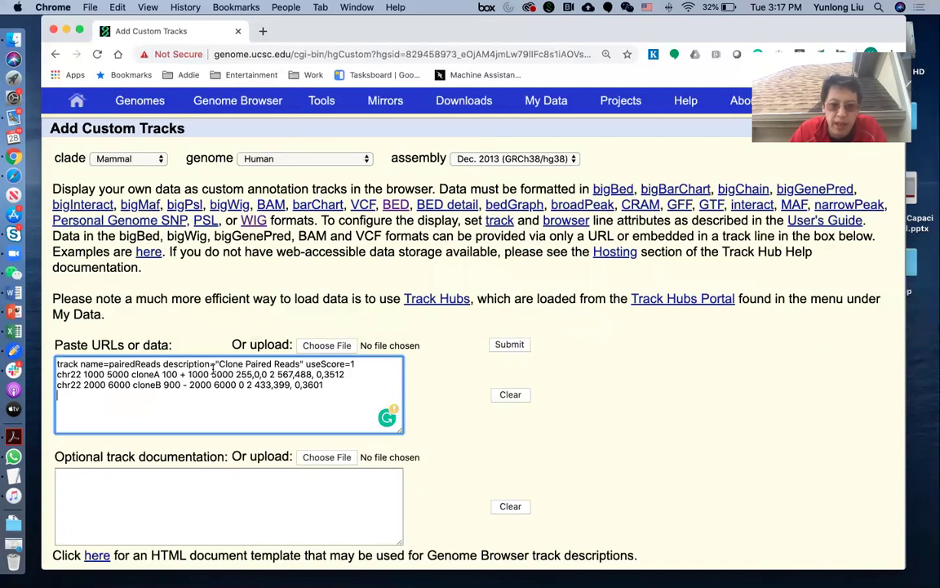
click(507, 344)
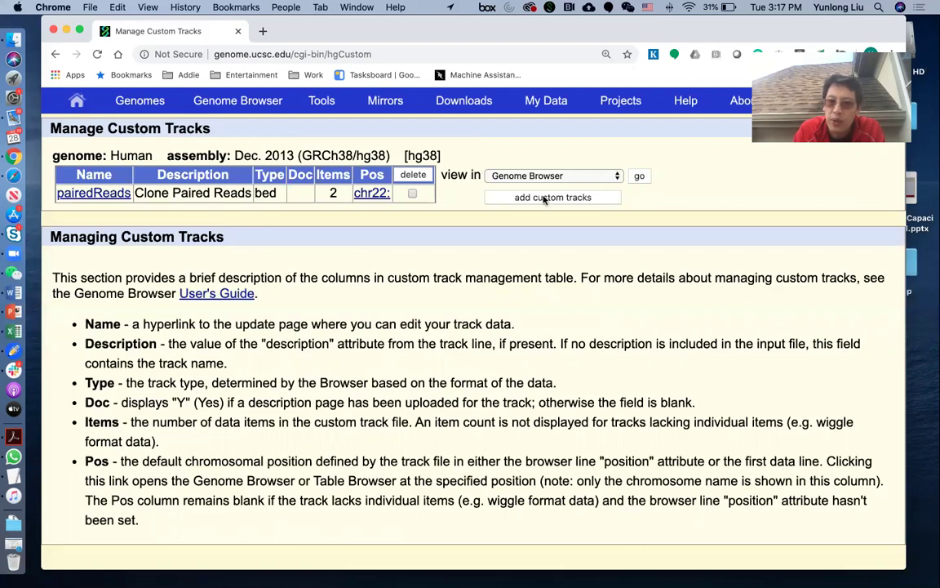
click(639, 176)
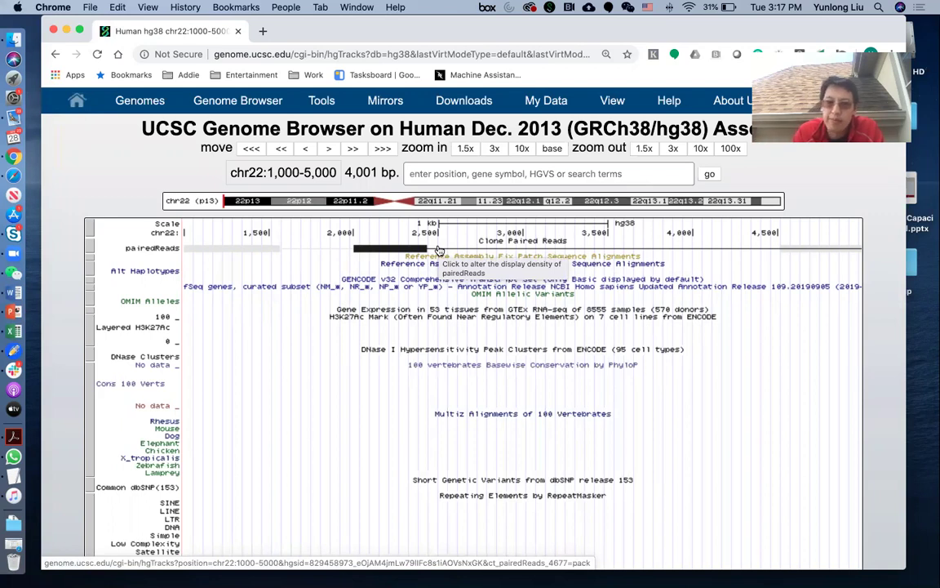
Switch the pairedReads custom track from dense to full display and refresh
scroll(462, 281, down, 3)
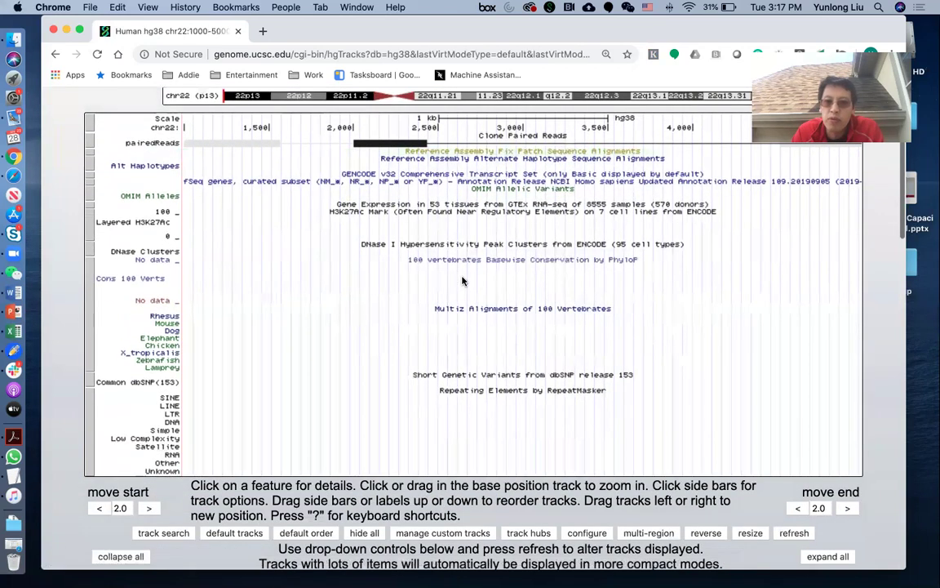
scroll(462, 281, down, 3)
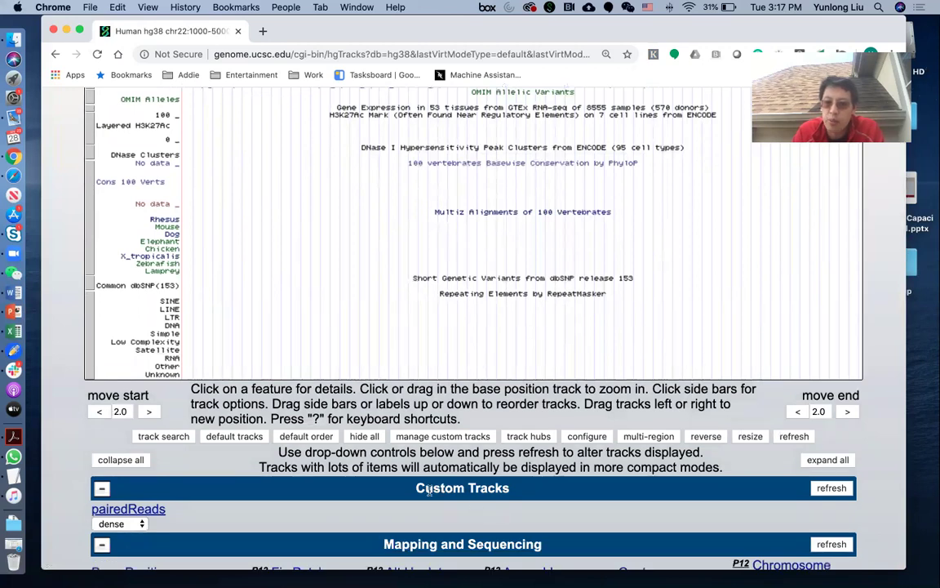
drag(419, 488, 511, 488)
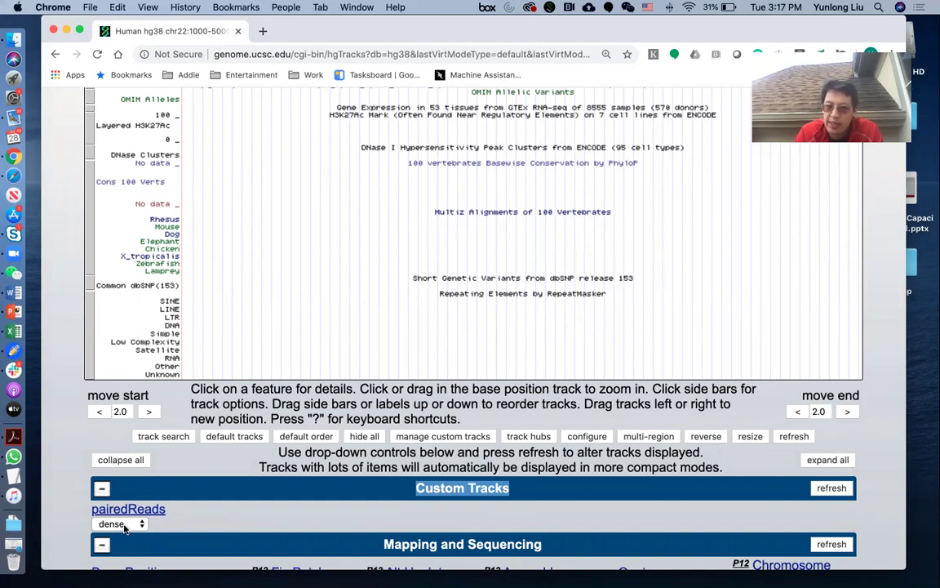
click(117, 525)
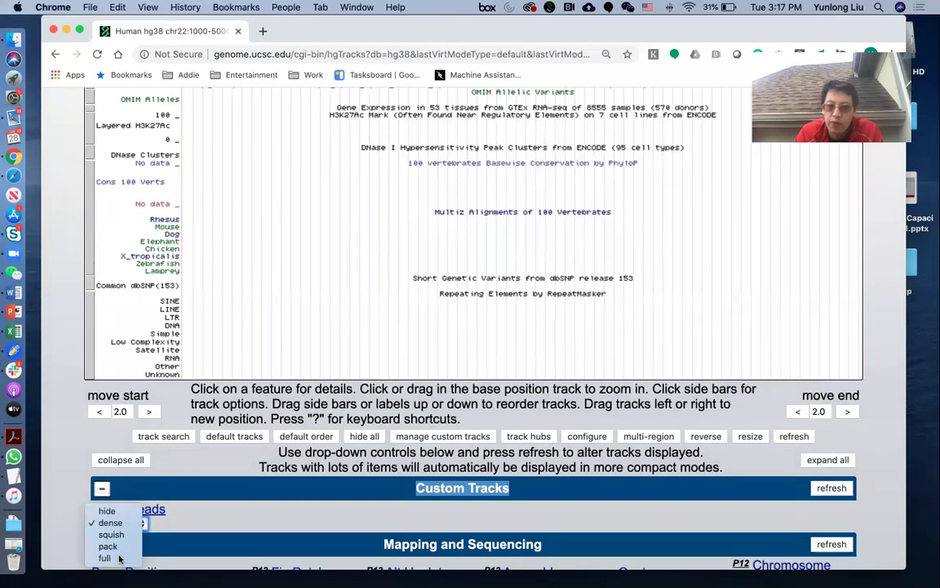
click(119, 558)
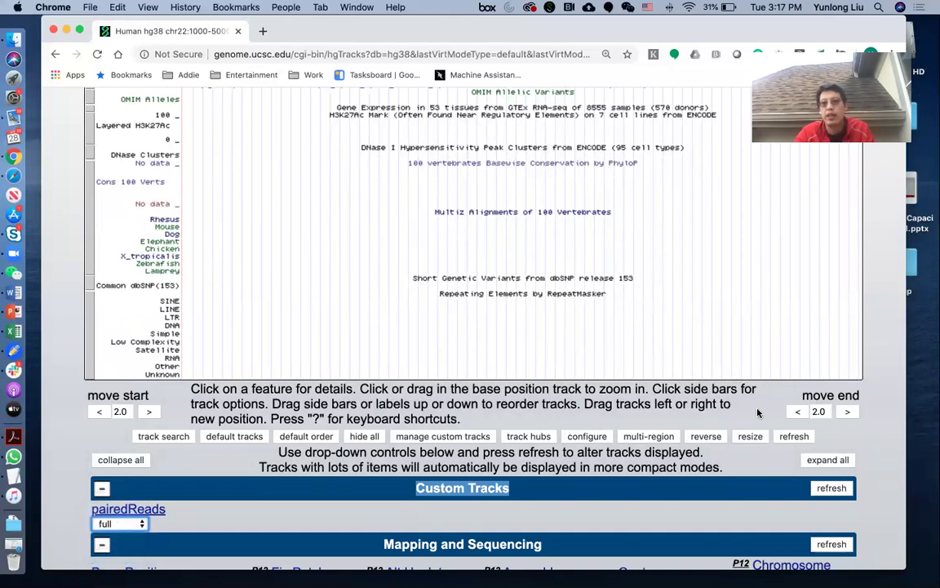
click(831, 488)
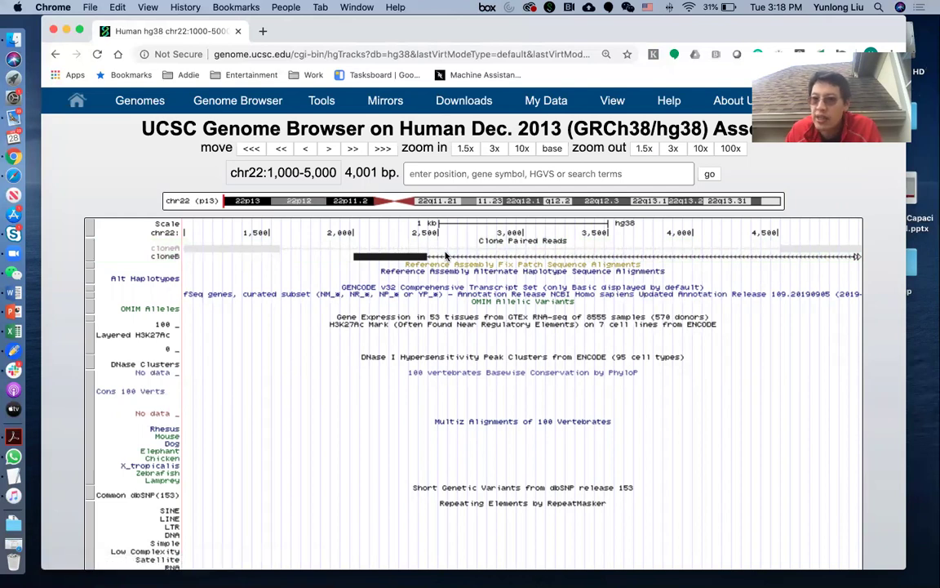
Zoom out 3x, zoom into chr22:5,516-6,220, then zoom out 10x to chr22:2,343-9,392
click(674, 149)
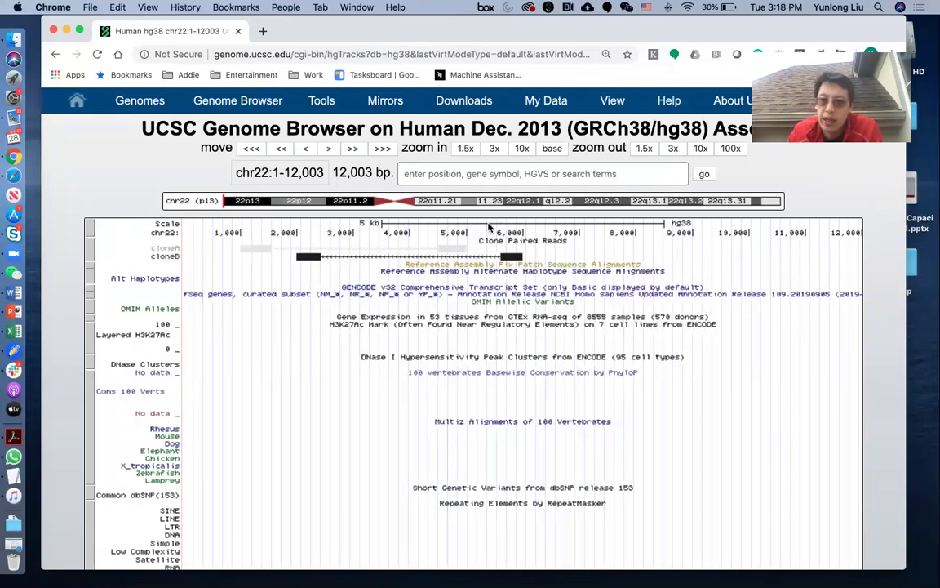
drag(497, 222, 536, 176)
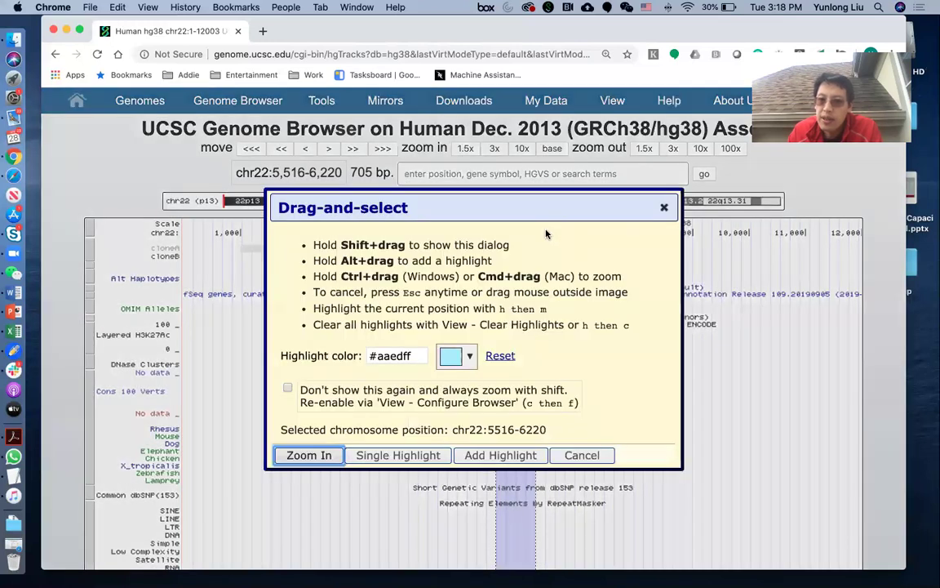
click(328, 454)
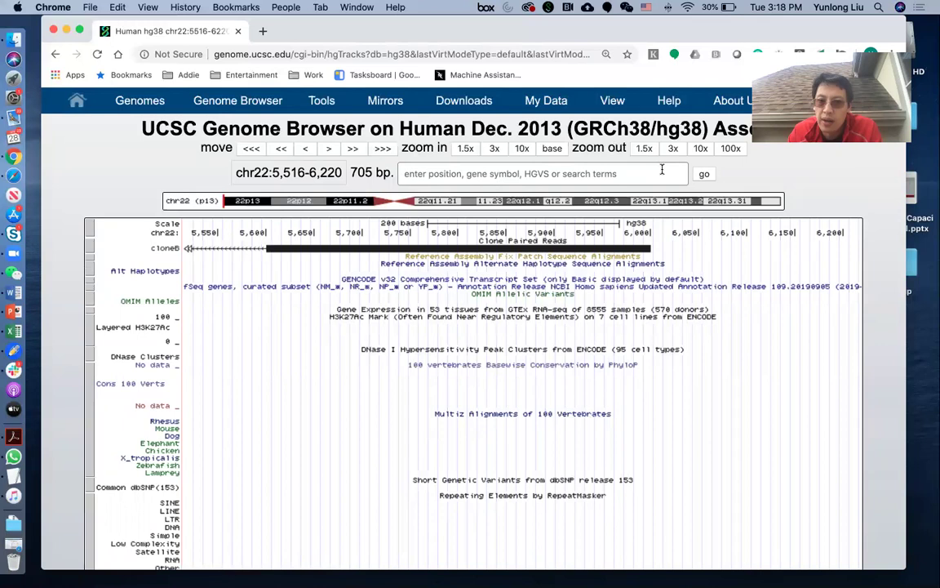
click(702, 148)
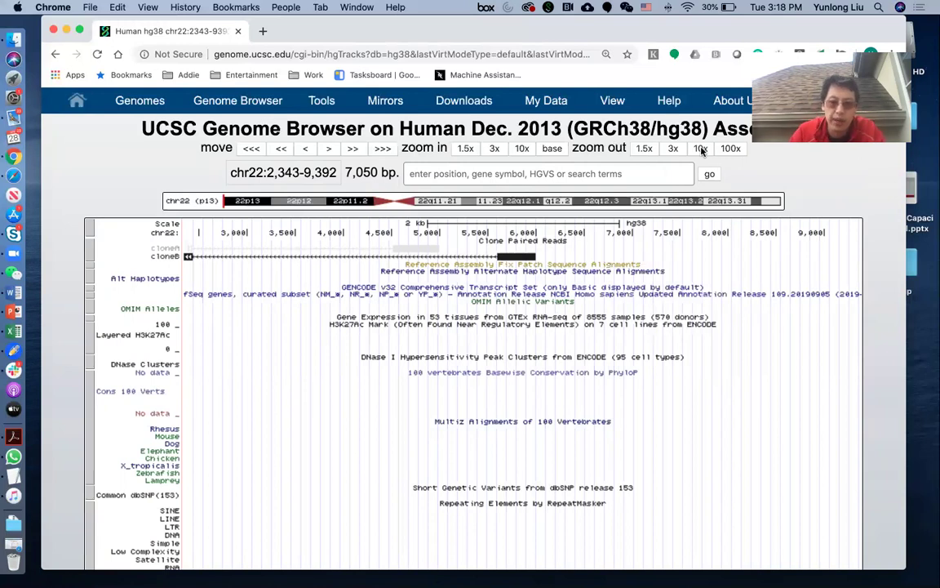
scroll(719, 307, down, 5)
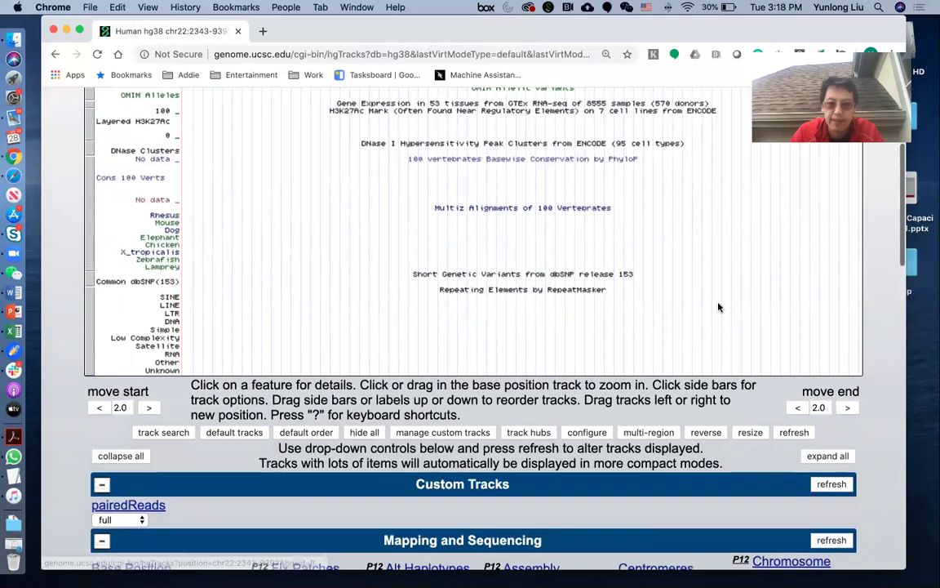
key(super+Tab)
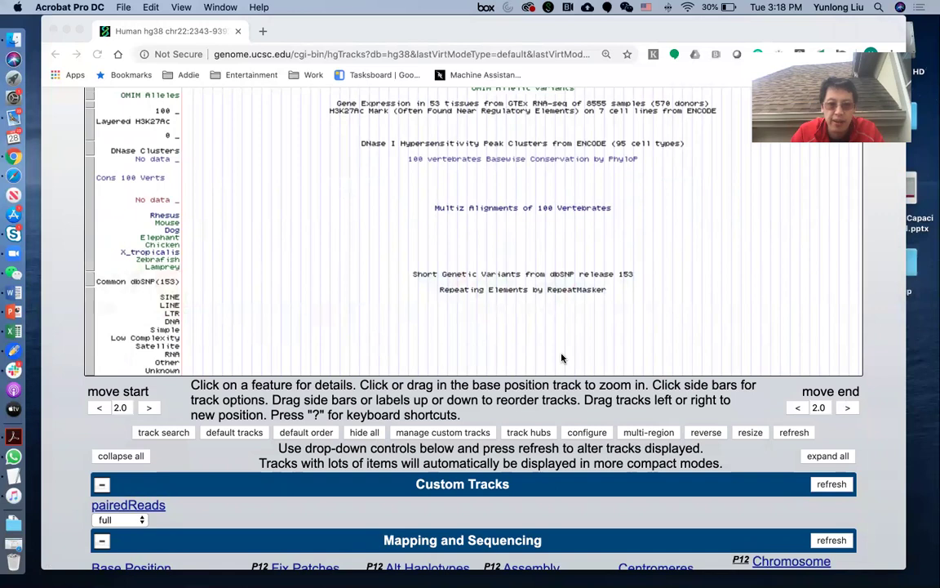
Copy the BED example #2 block, browser line through Neg4, and return to Chrome
key(super+Tab)
key(super+Tab)
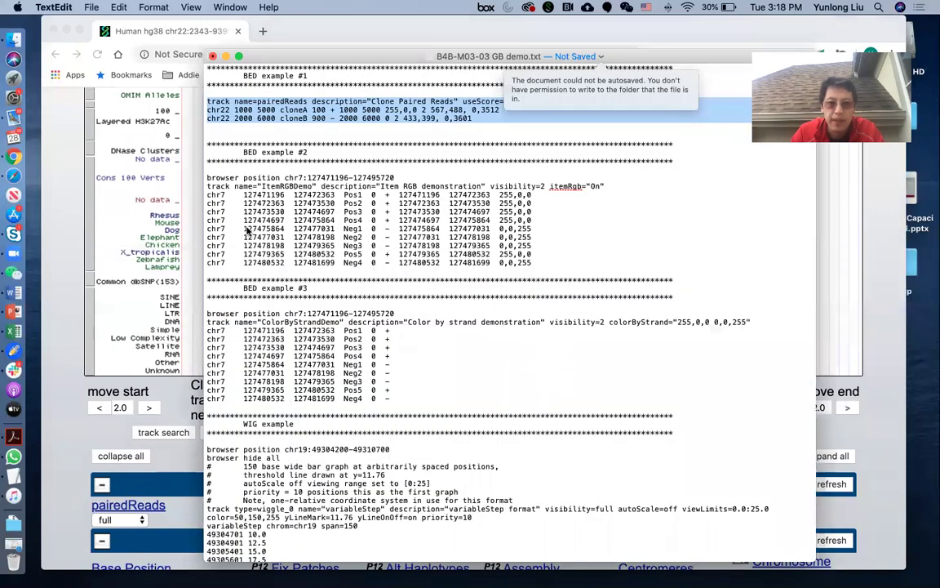
drag(209, 178, 202, 272)
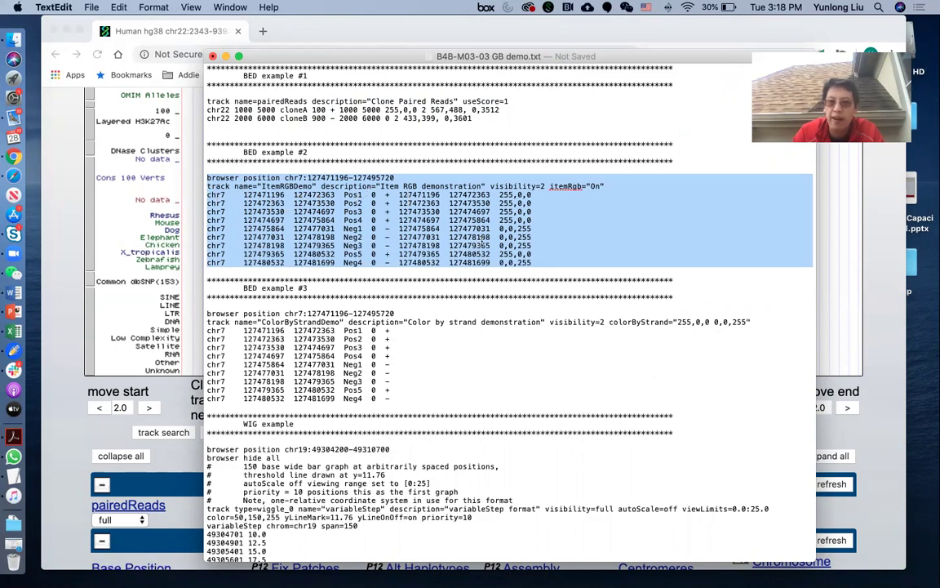
key(super+Tab)
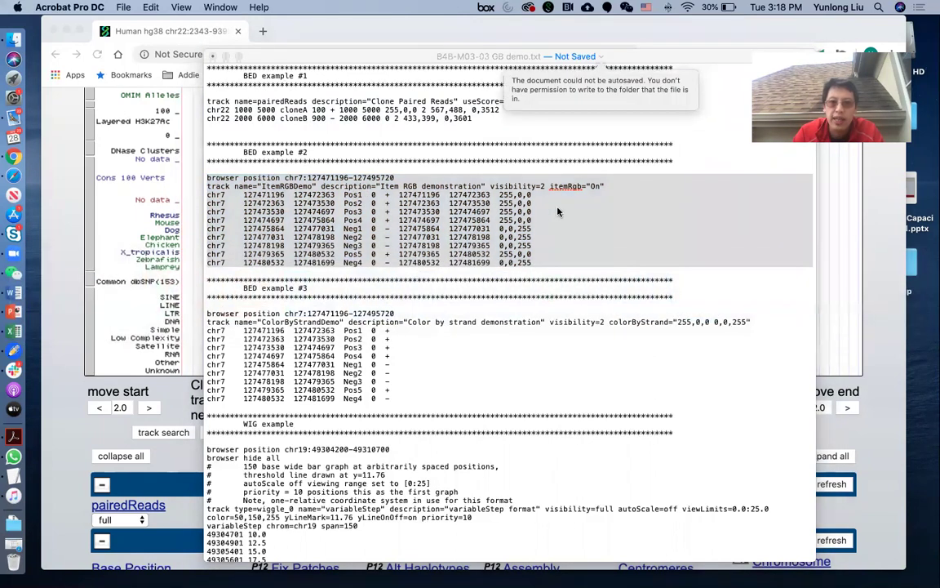
key(super+Tab)
key(super+Tab)
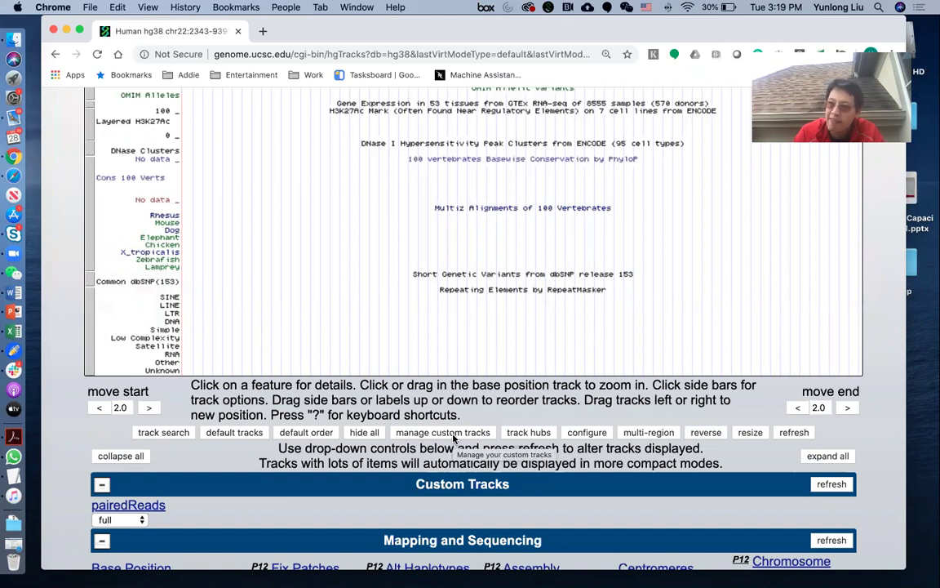
Delete the pairedReads custom track on the Manage Custom Tracks page
click(453, 436)
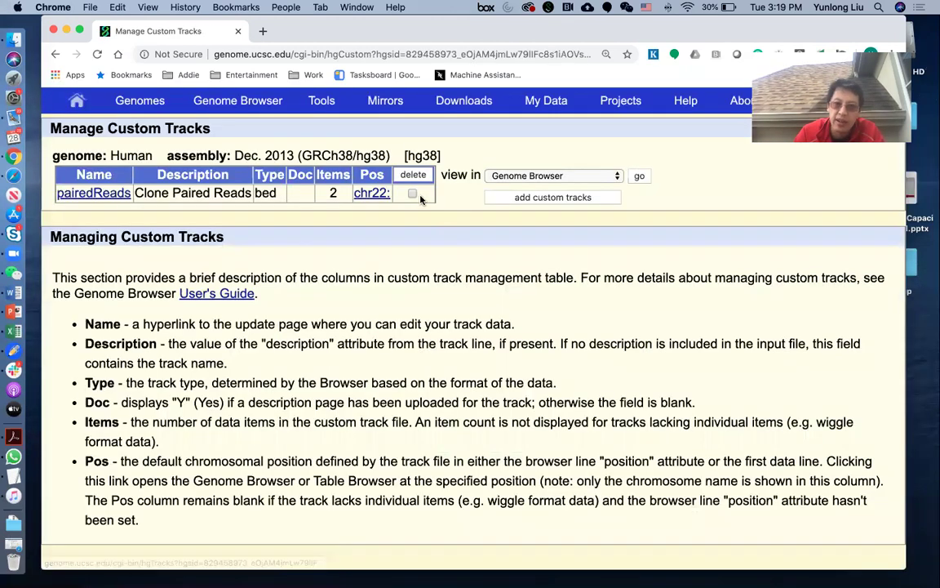
click(411, 194)
click(413, 175)
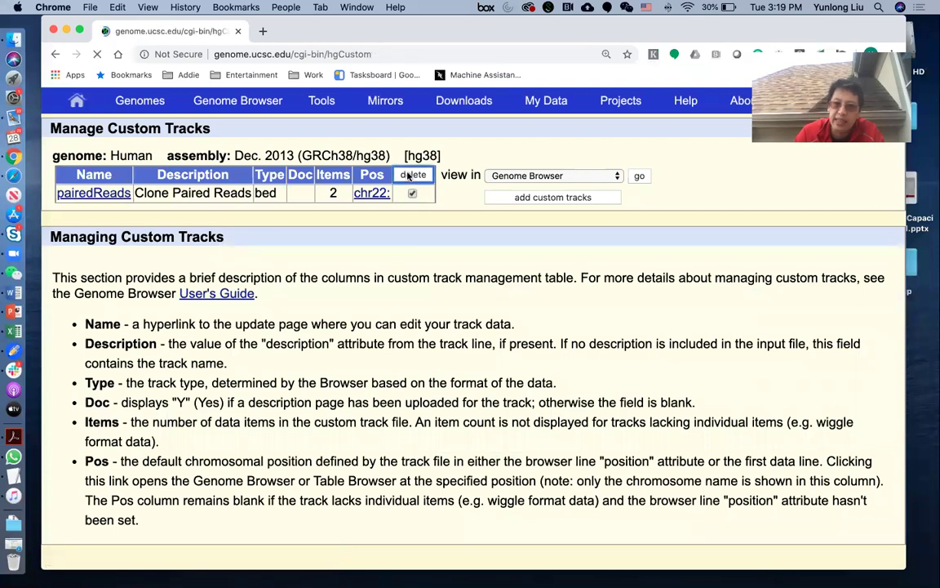
Paste the BED example #2 data as a new custom track and submit it
click(429, 200)
click(285, 376)
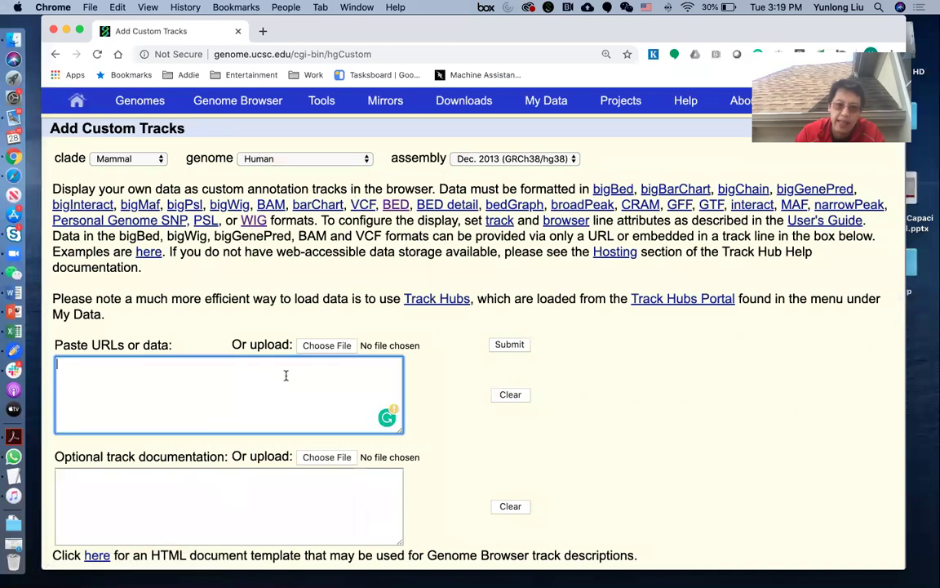
key(super+v)
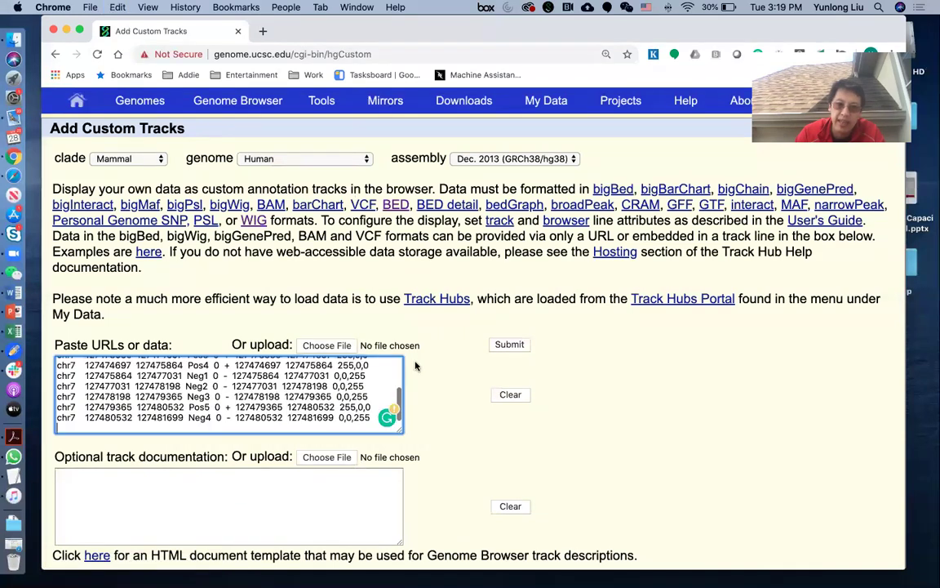
click(510, 343)
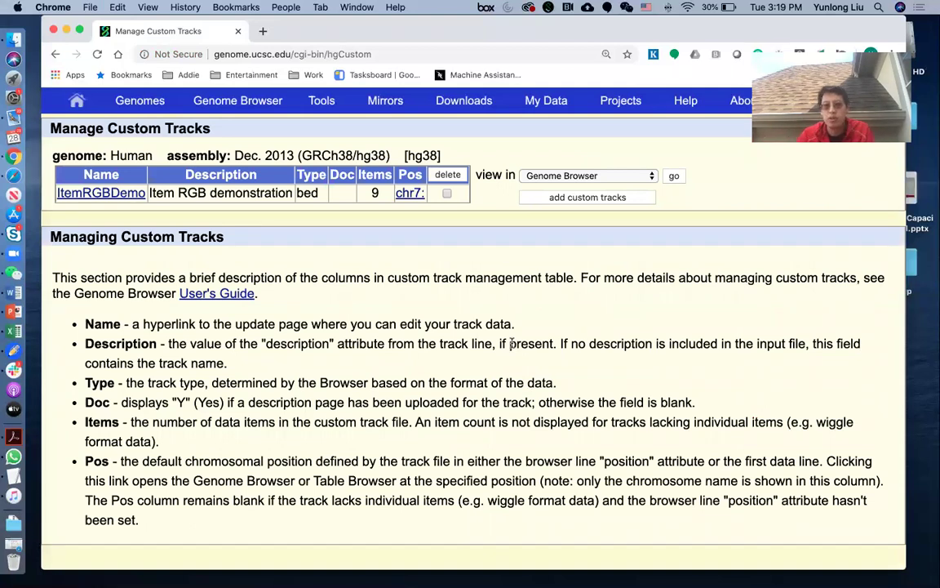
View ItemRGBDemo at chr7:127,471,196-127,495,720, with Pos1–Pos5 red and Neg1–Neg4 blue
click(674, 178)
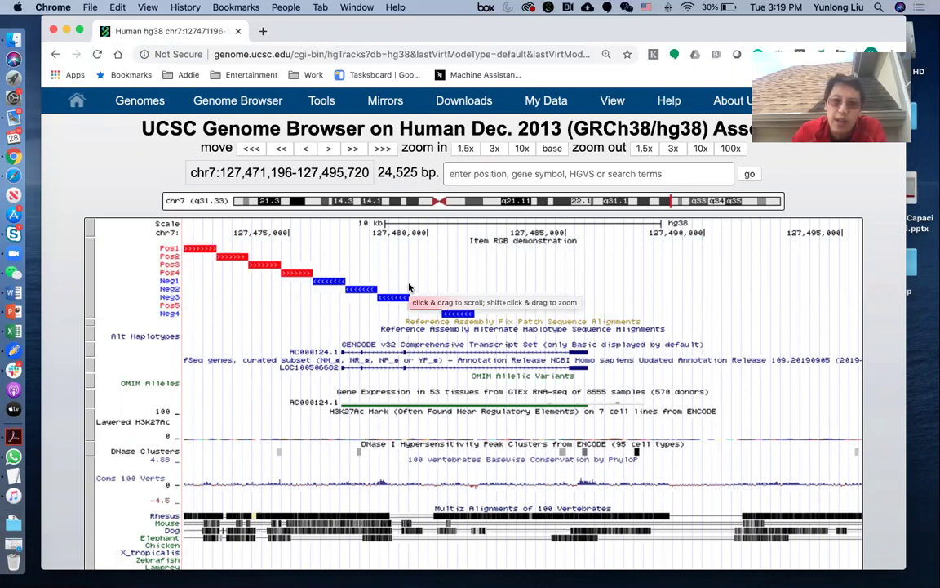
scroll(410, 288, down, 8)
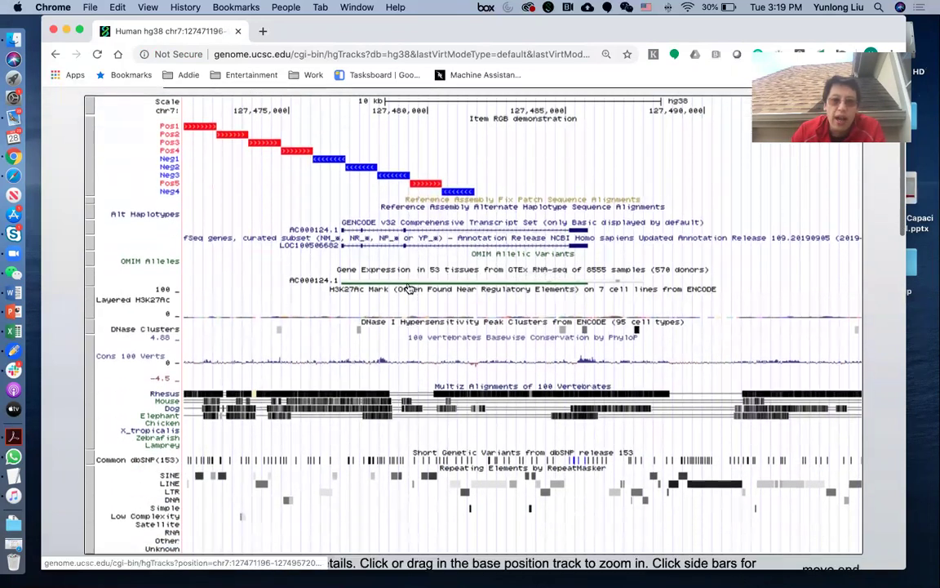
scroll(410, 288, down, 1)
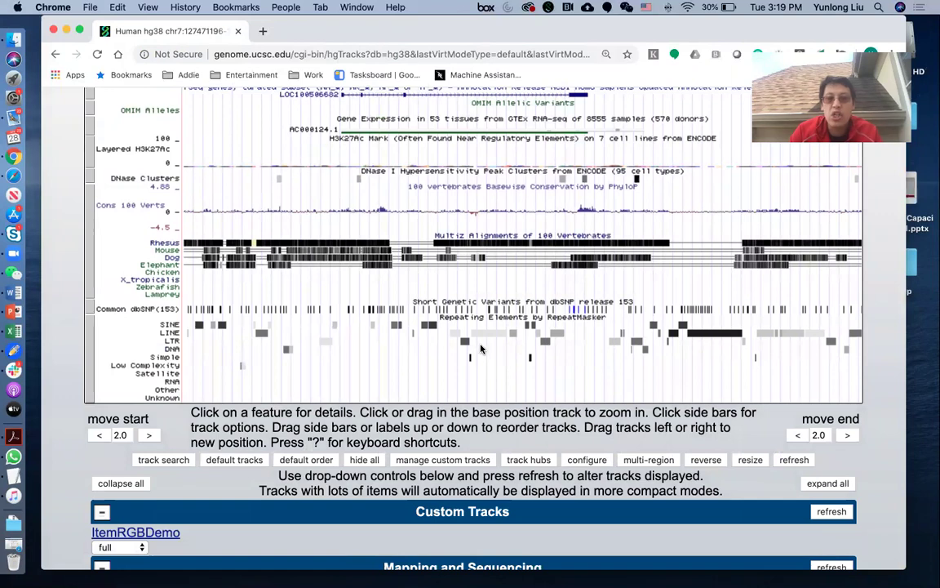
Copy the WIG example from 'browser position chr19' through the final fixedStep value 100 in TextEdit
key(super+Tab)
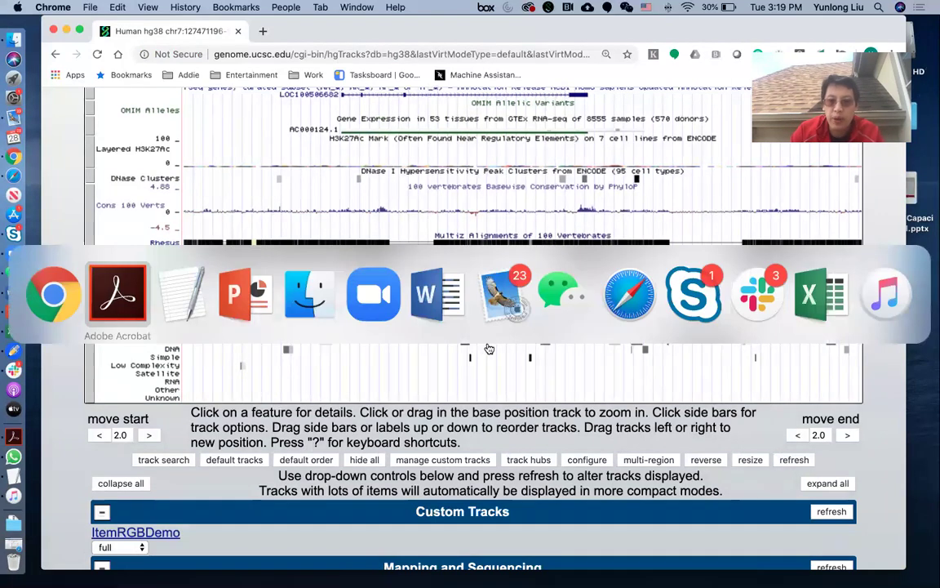
key(super+Tab)
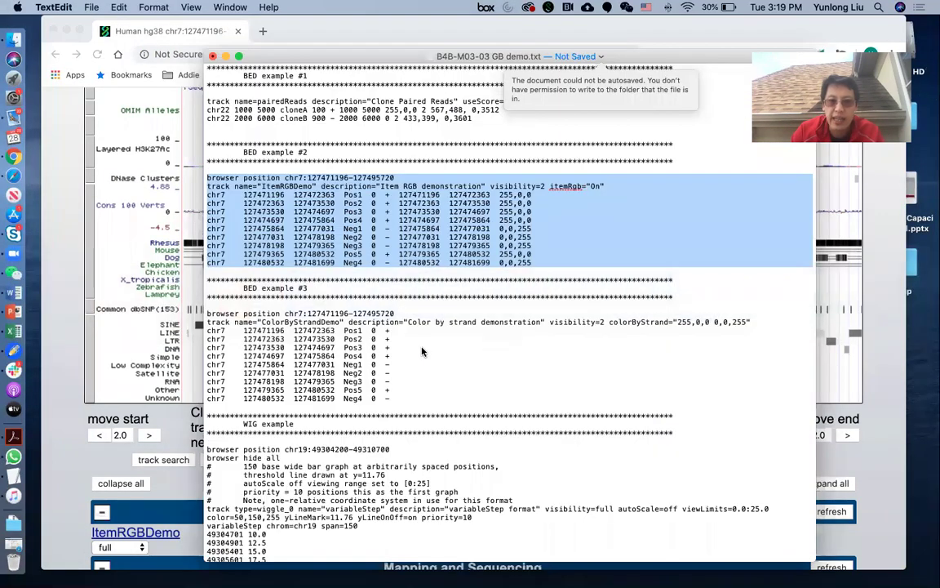
click(325, 349)
scroll(277, 317, down, 5)
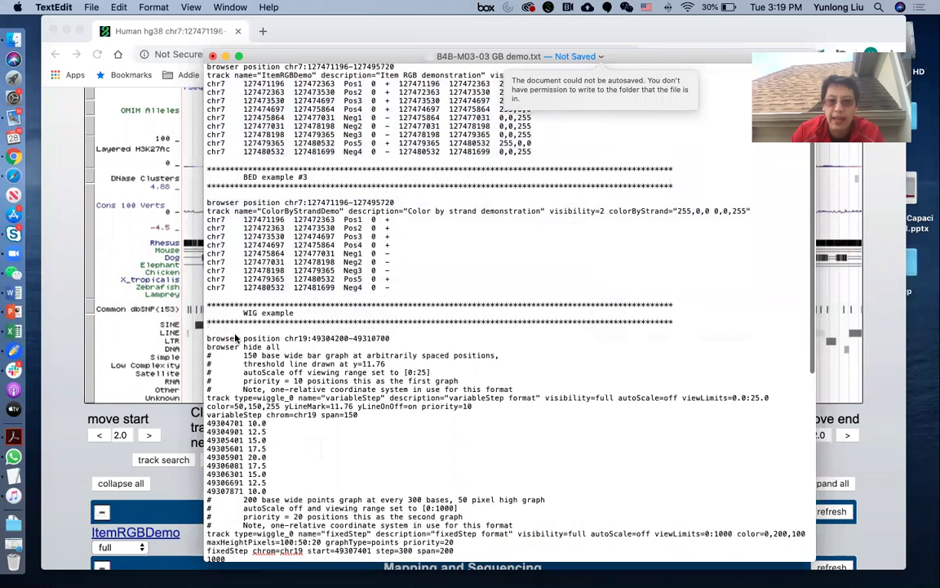
scroll(256, 317, down, 4)
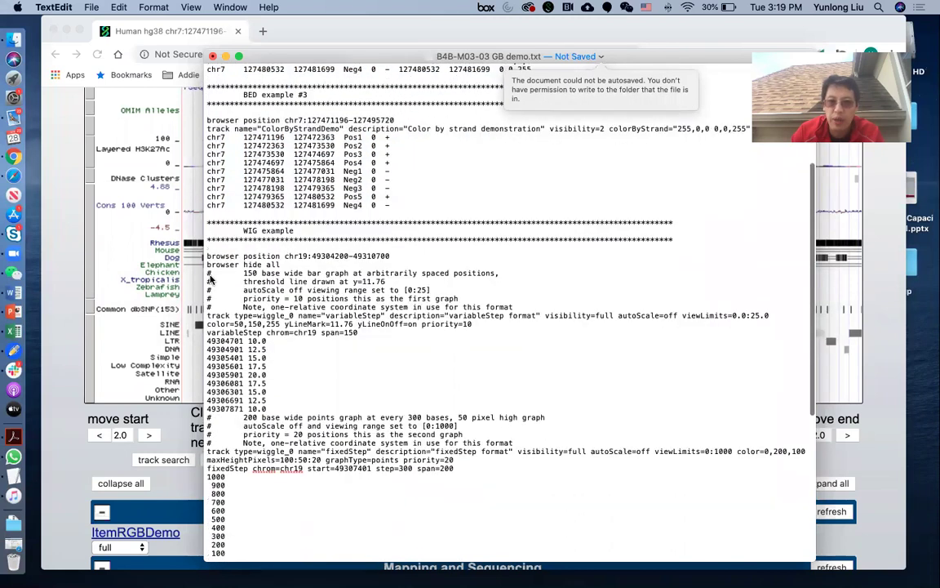
click(208, 256)
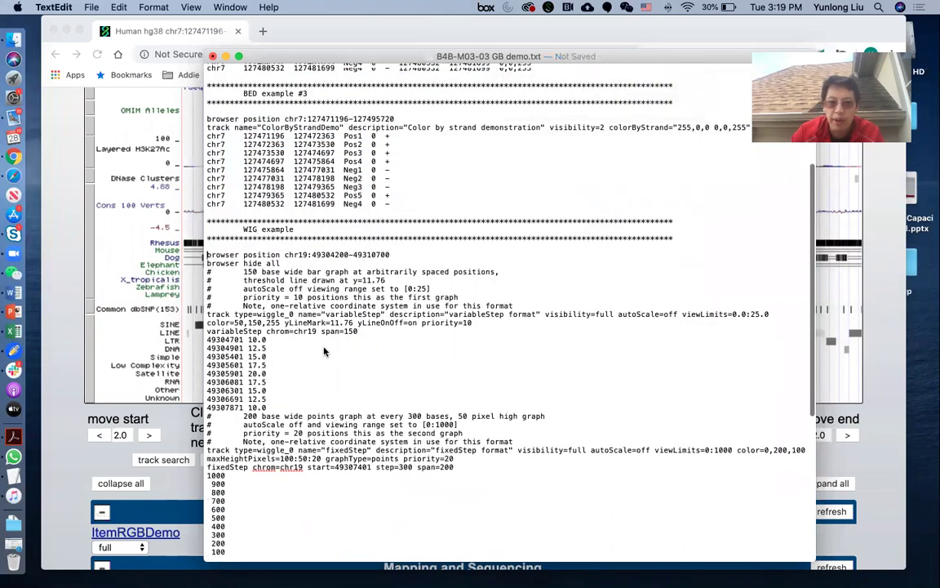
scroll(245, 367, down, 5)
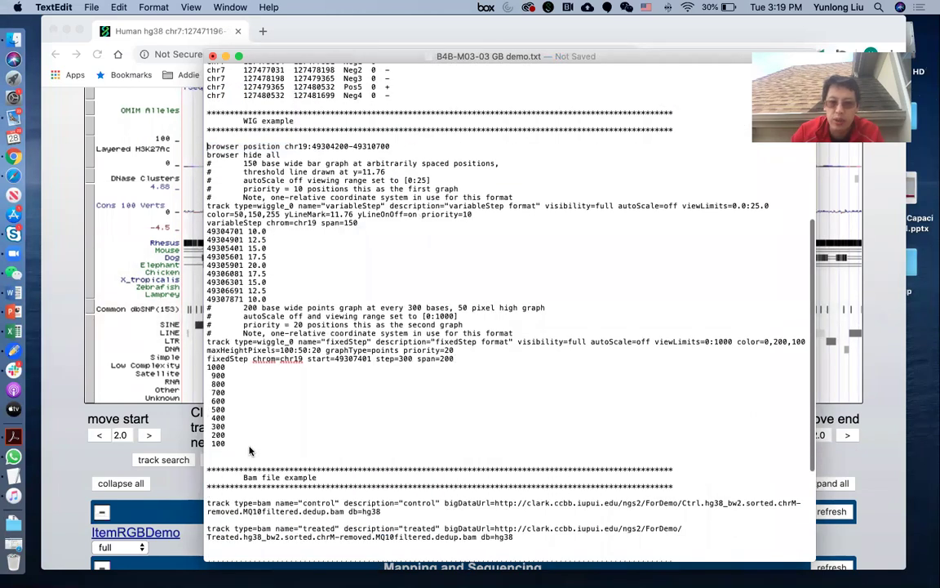
shift+click(250, 451)
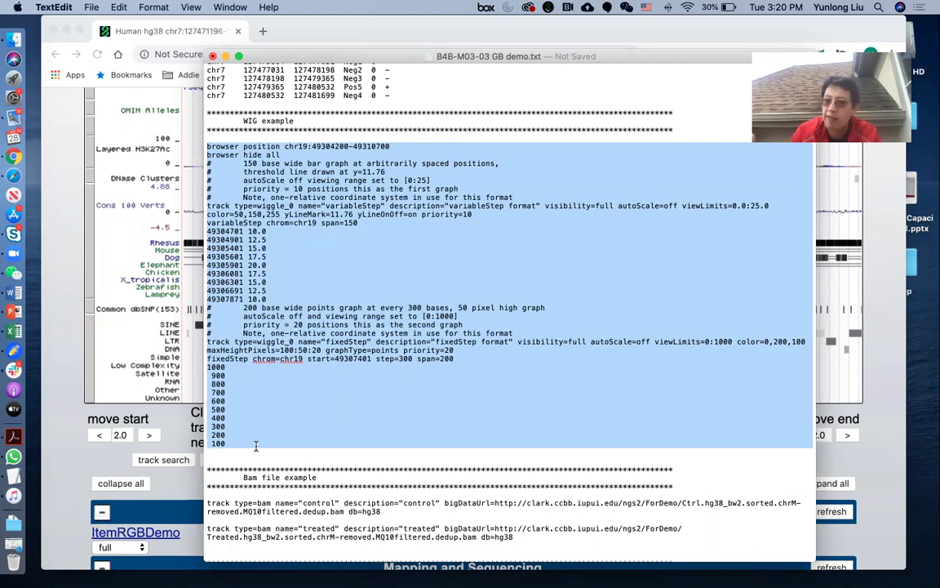
key(super+c)
key(super+Tab)
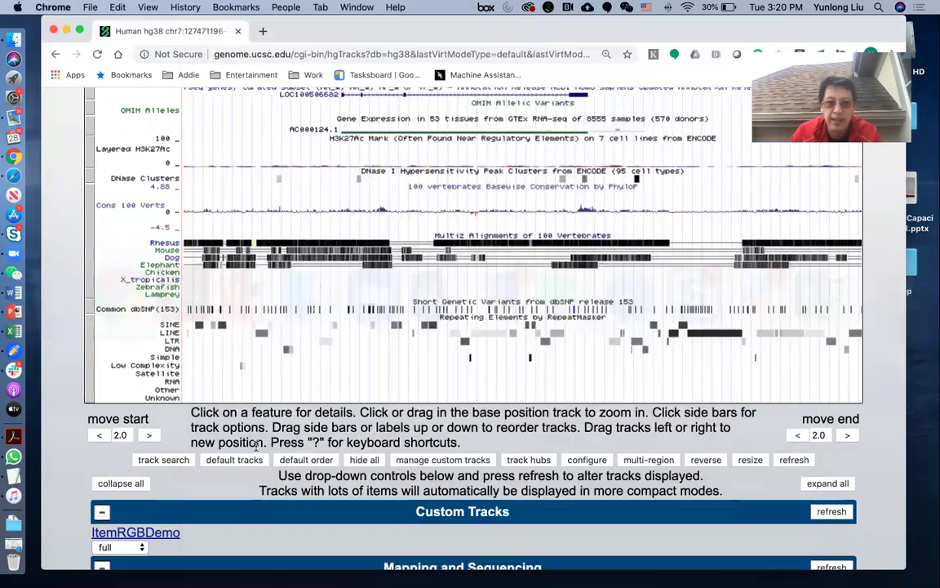
Delete the ItemRGBDemo custom track and submit the pasted WIG data as new custom tracks
click(438, 461)
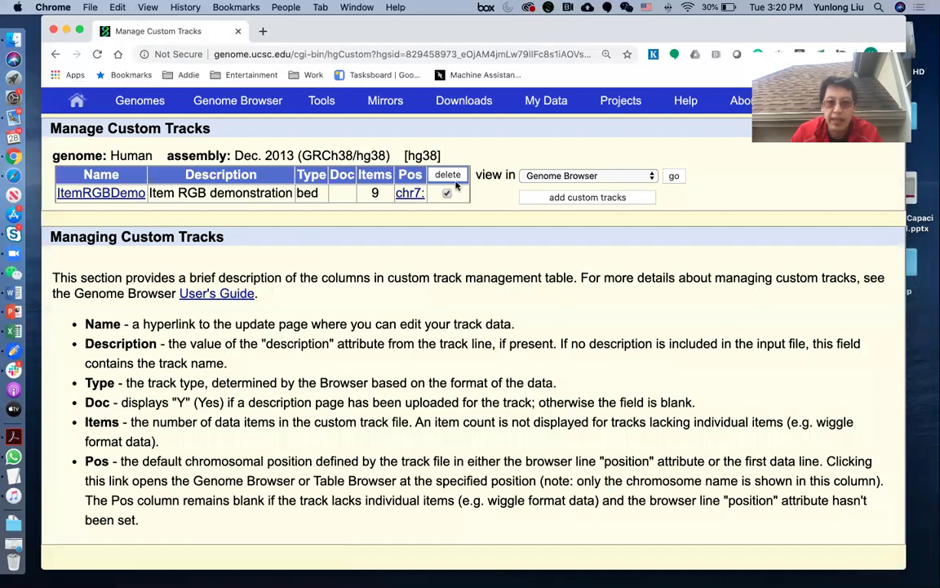
click(451, 177)
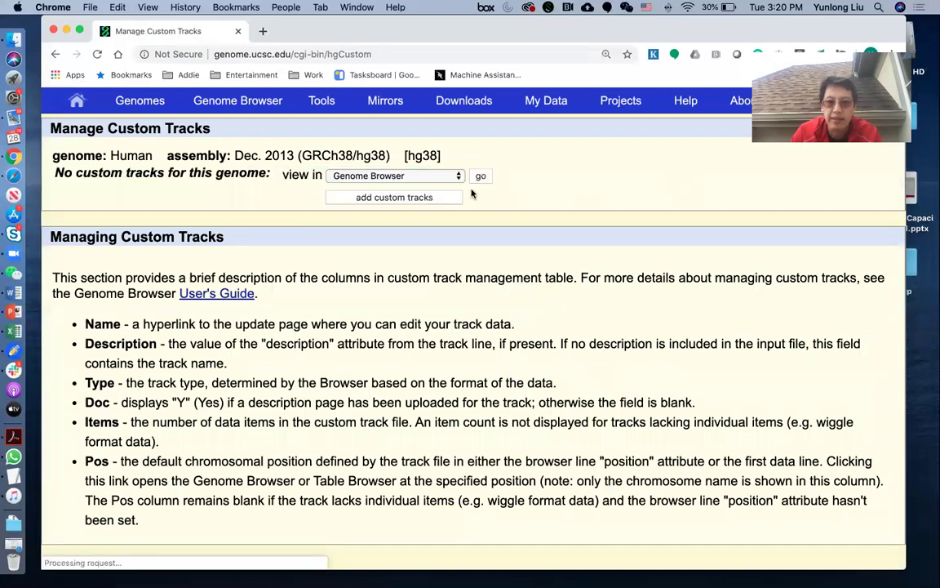
click(431, 197)
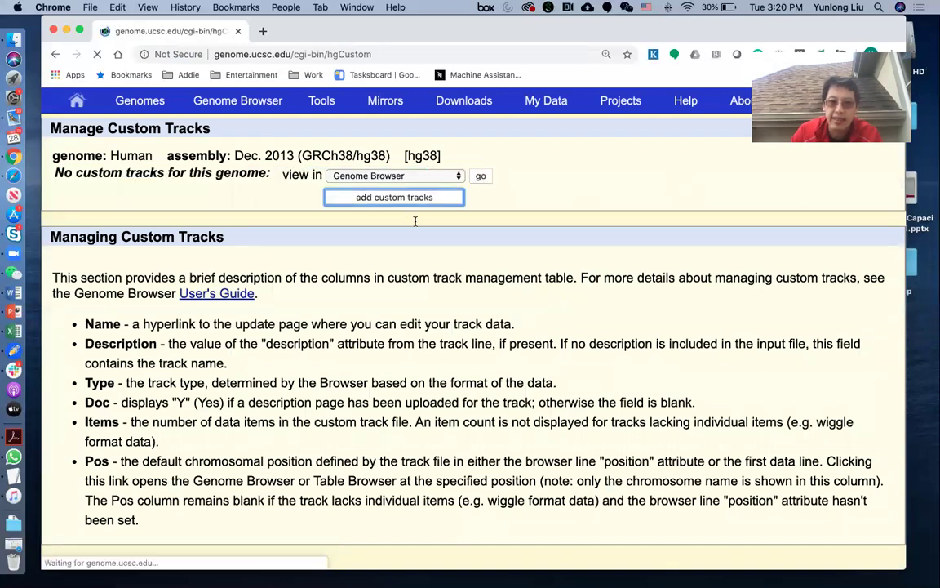
click(316, 367)
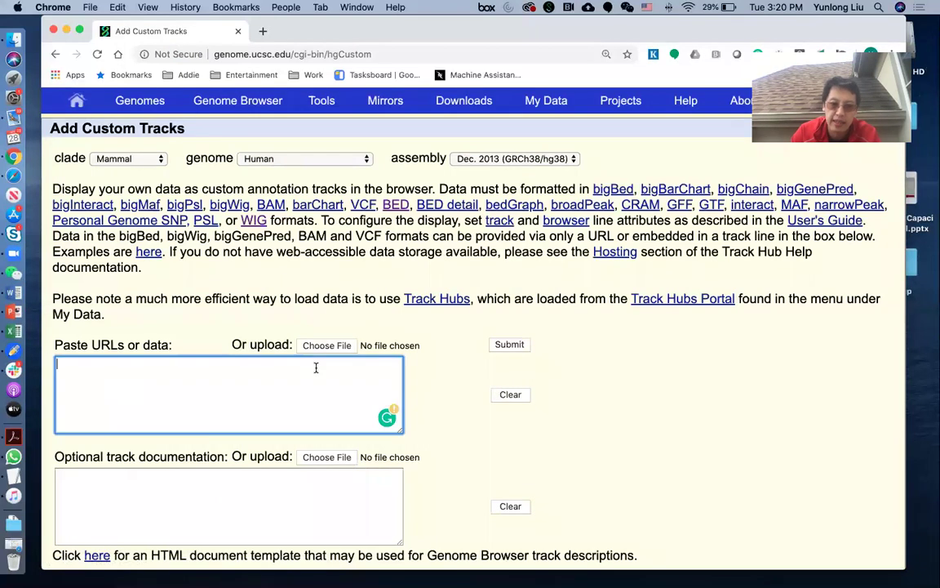
key(super+v)
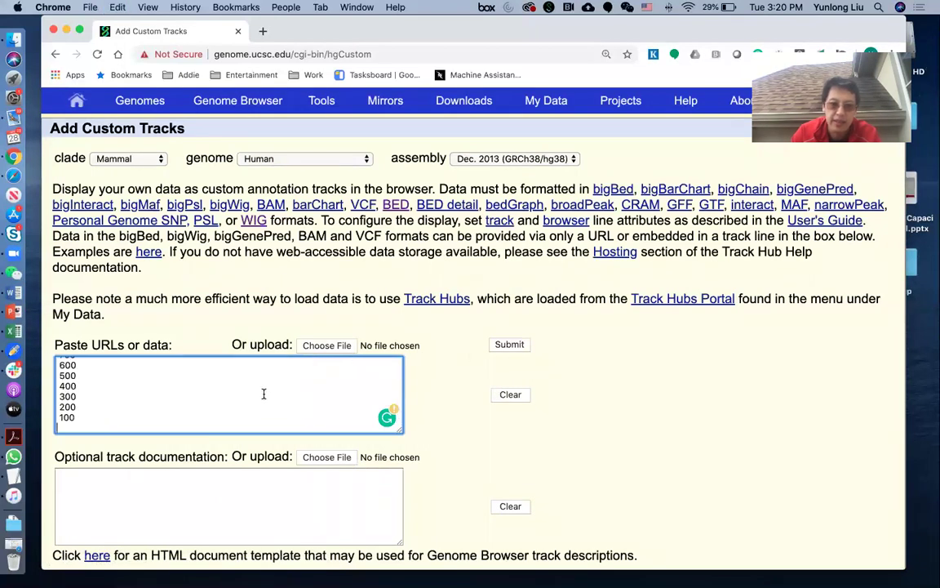
scroll(261, 395, up, 15)
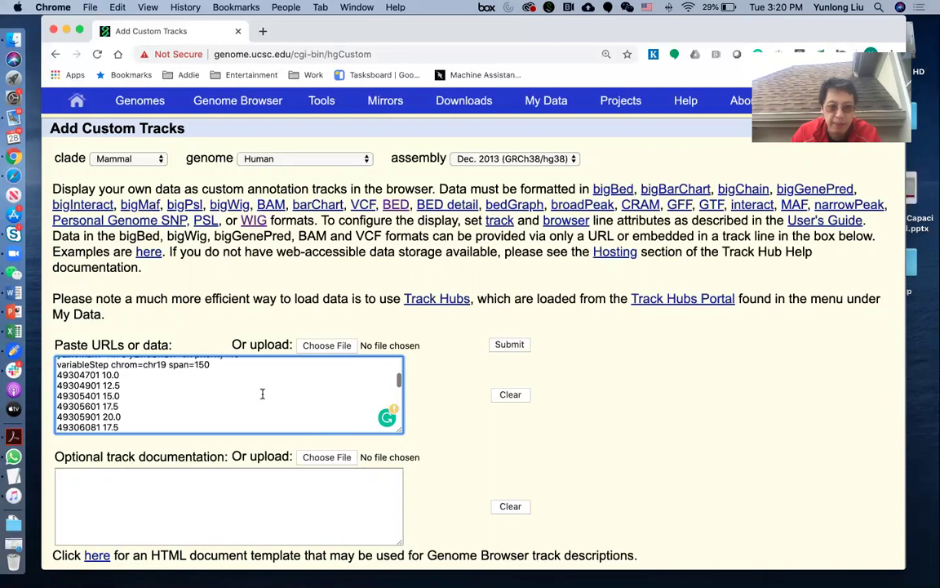
scroll(262, 393, up, 5)
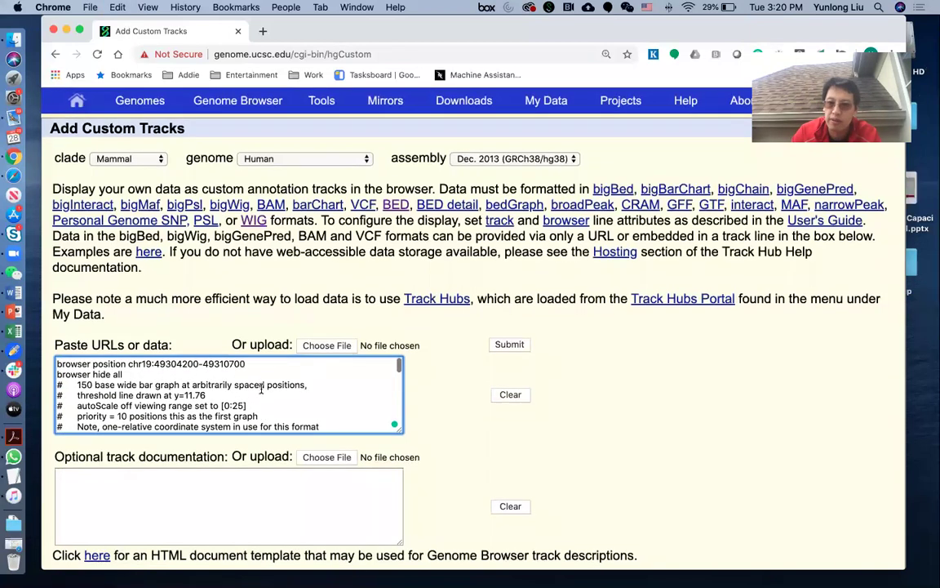
click(508, 344)
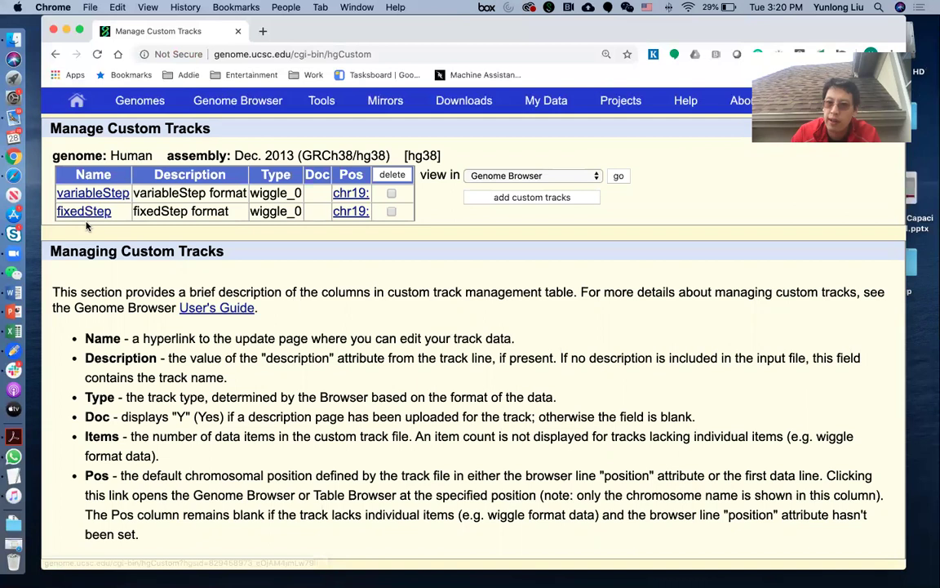
View the chr19 variableStep and fixedStep wiggle tracks in the Genome Browser
click(618, 176)
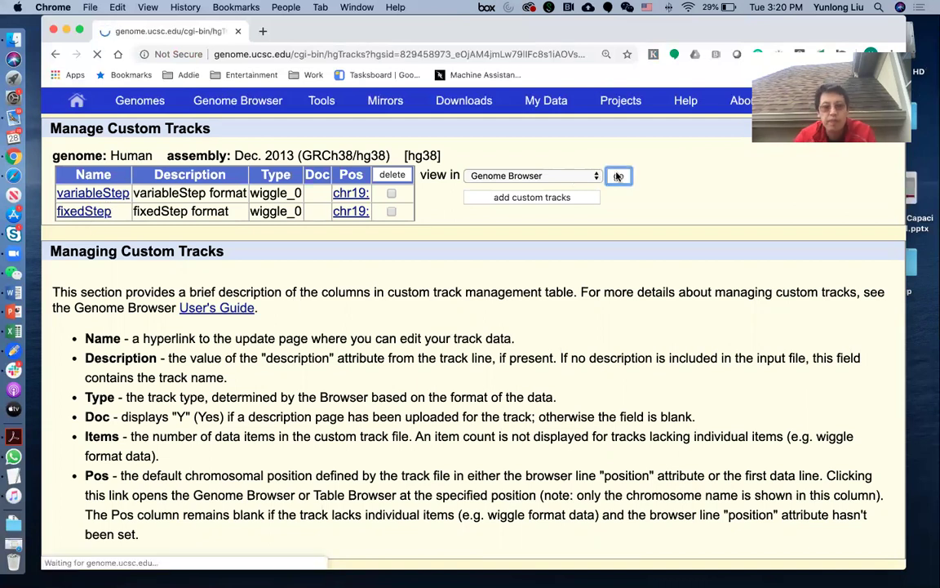